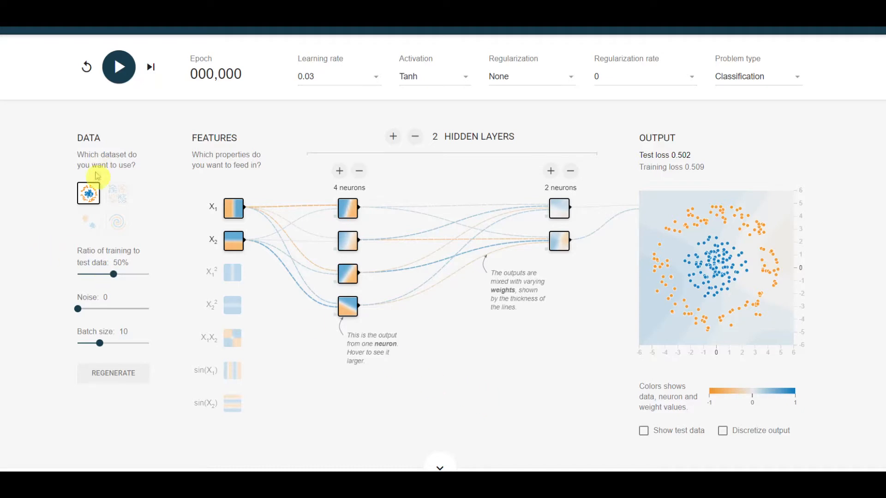
# - Preview the circle, exclusive-or, Gaussian and spiral classification datasets, ending on the two Gaussian clusters
pyautogui.click(118, 194)
pyautogui.click(119, 221)
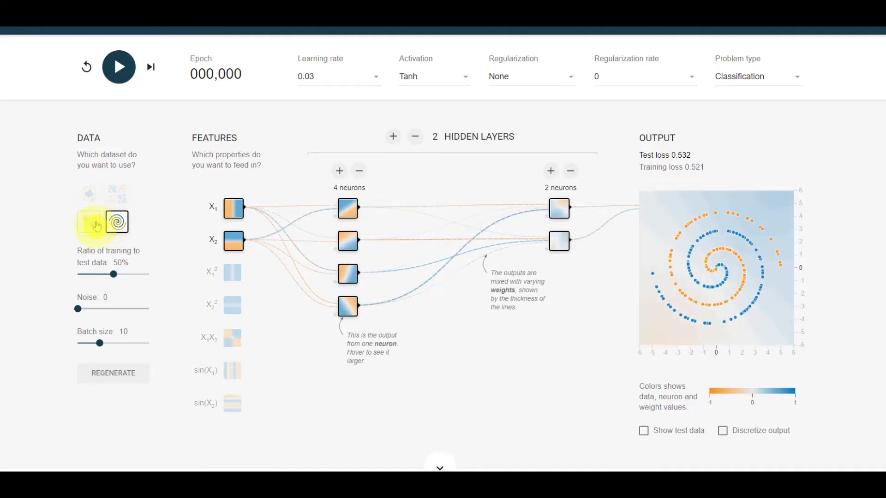
pyautogui.click(88, 222)
pyautogui.click(89, 193)
pyautogui.click(117, 193)
pyautogui.click(121, 228)
pyautogui.click(90, 225)
pyautogui.click(88, 193)
pyautogui.click(118, 193)
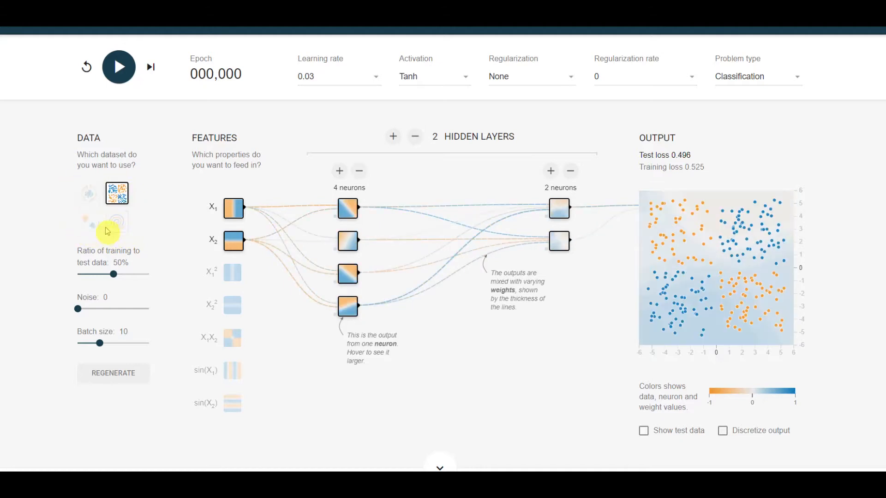
pyautogui.click(118, 229)
pyautogui.click(87, 223)
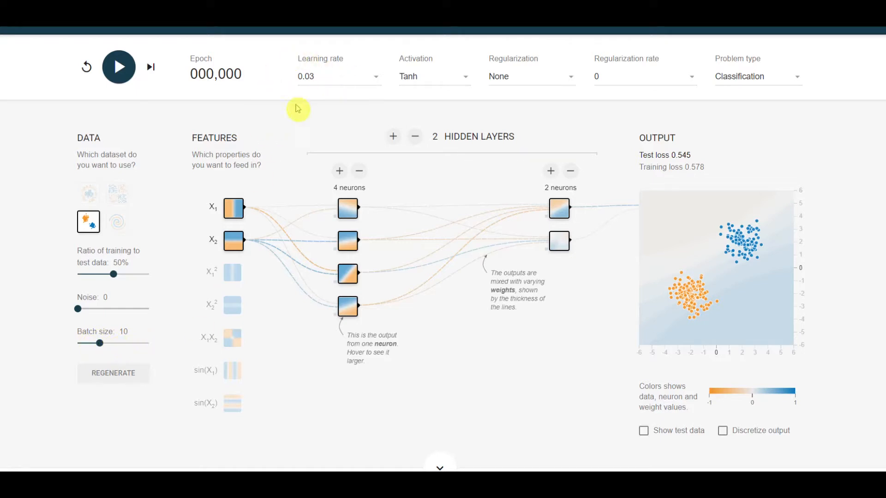
# - Review the activation options while keeping Tanh, and choose the circle dataset
pyautogui.click(446, 84)
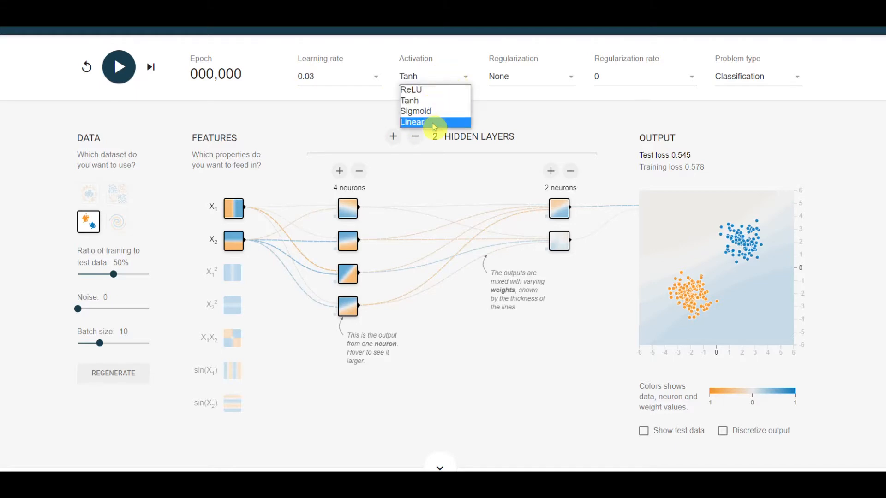
pyautogui.click(441, 101)
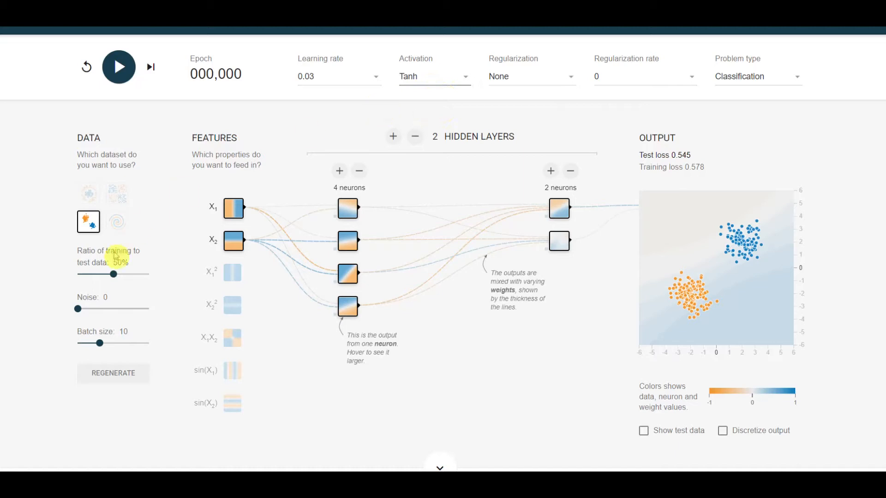
pyautogui.click(116, 222)
pyautogui.click(96, 202)
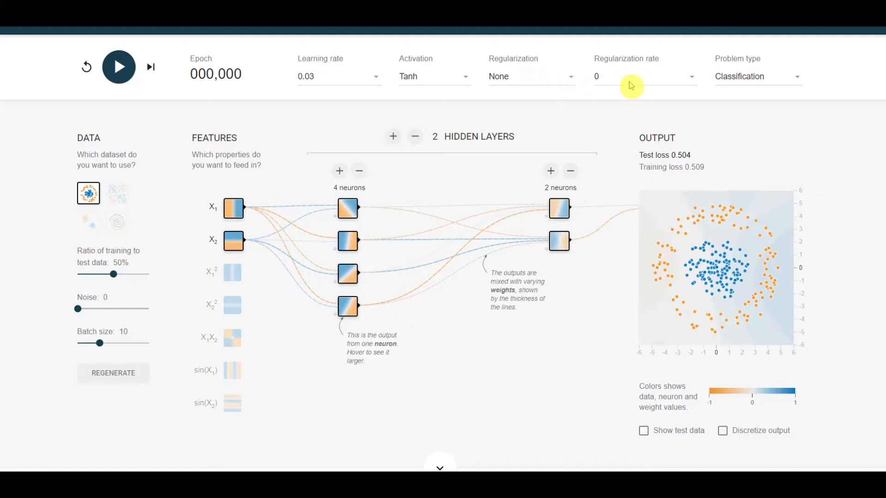
# - Preview both datasets of the Regression problem type and return the problem type to Classification
pyautogui.click(753, 80)
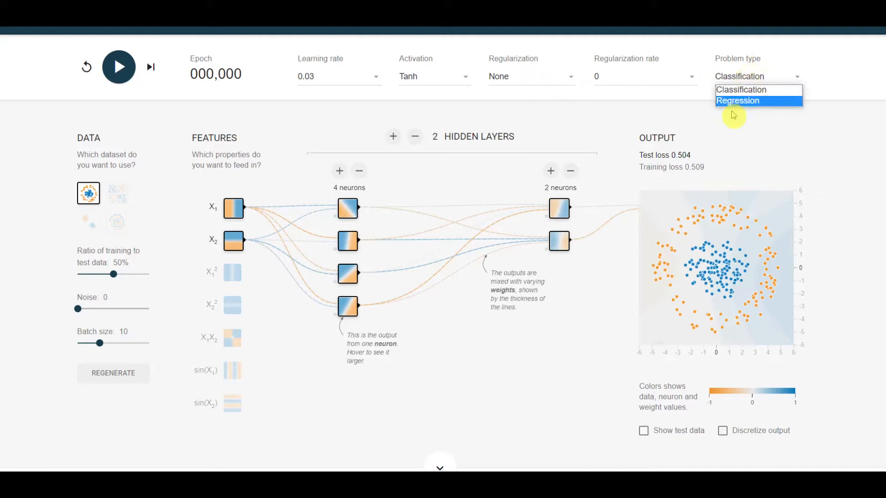
pyautogui.click(747, 91)
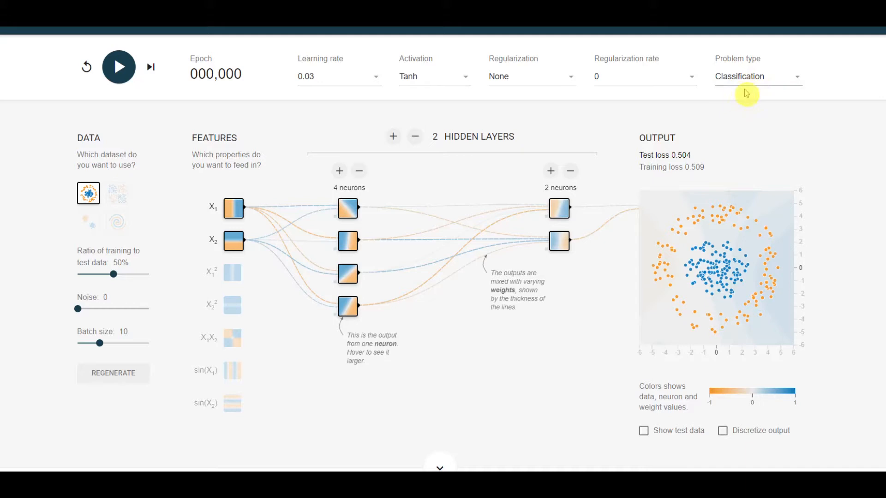
pyautogui.click(748, 84)
pyautogui.click(748, 102)
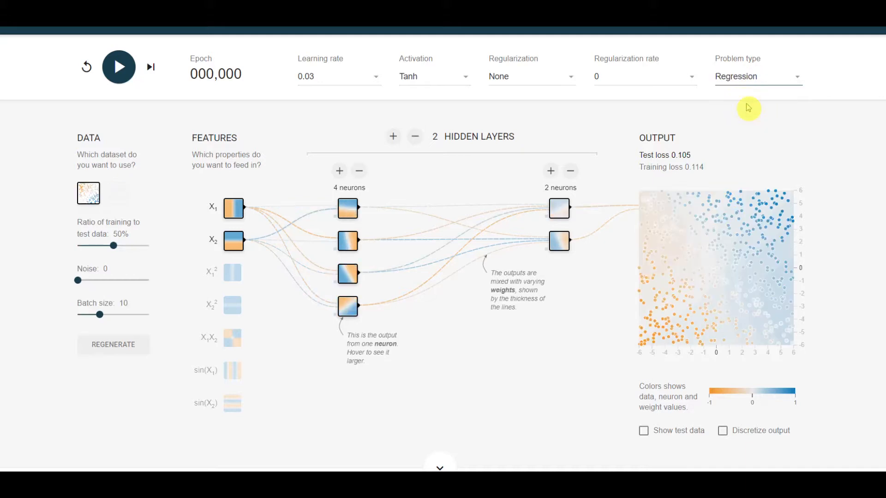
pyautogui.click(121, 194)
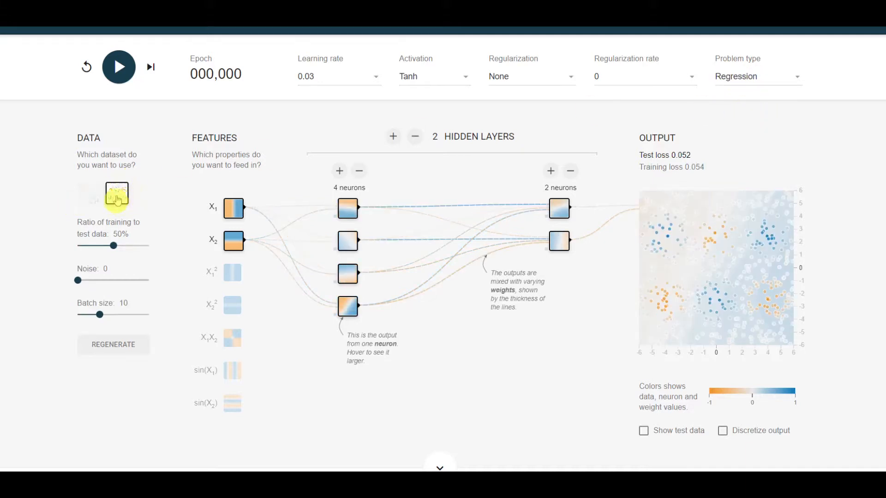
pyautogui.click(88, 194)
pyautogui.click(116, 195)
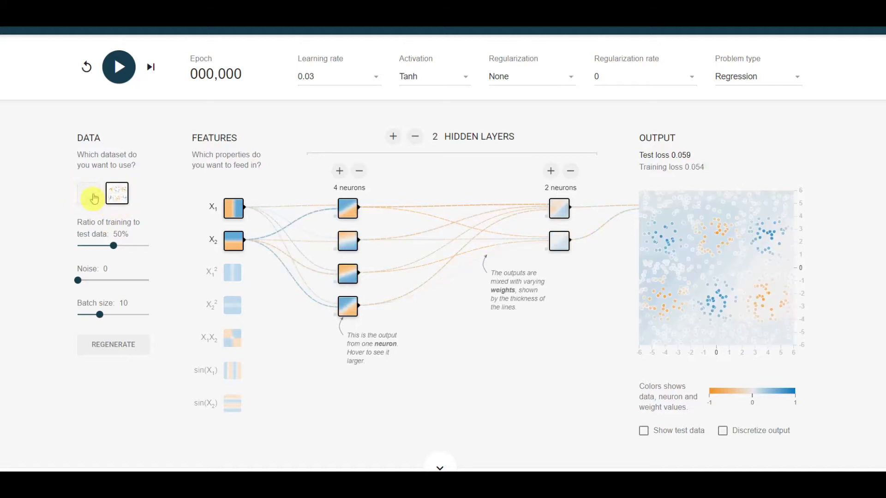
pyautogui.click(93, 198)
pyautogui.click(771, 81)
pyautogui.click(755, 91)
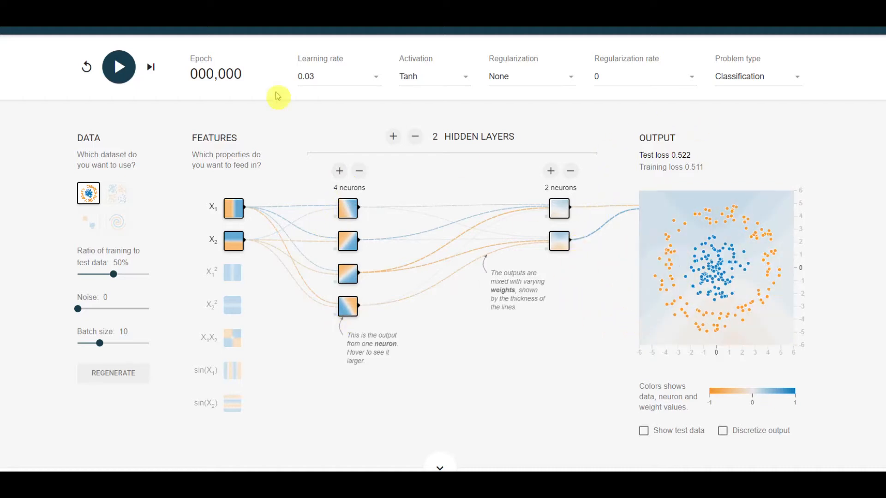
# - Train the network with two hidden layers on the circle dataset for about 168 epochs and pause it
pyautogui.click(123, 72)
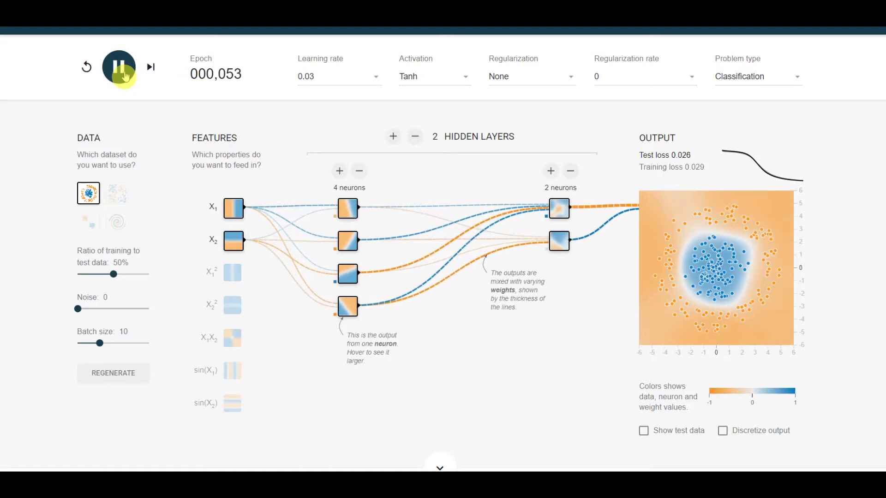
pyautogui.click(115, 69)
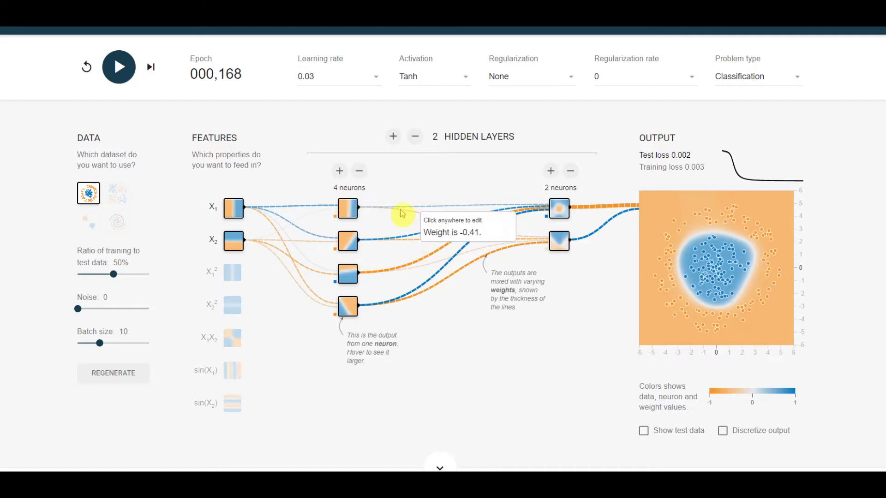
# - Reduce the network to one hidden layer with four neurons and train it for about 195 epochs
pyautogui.click(415, 137)
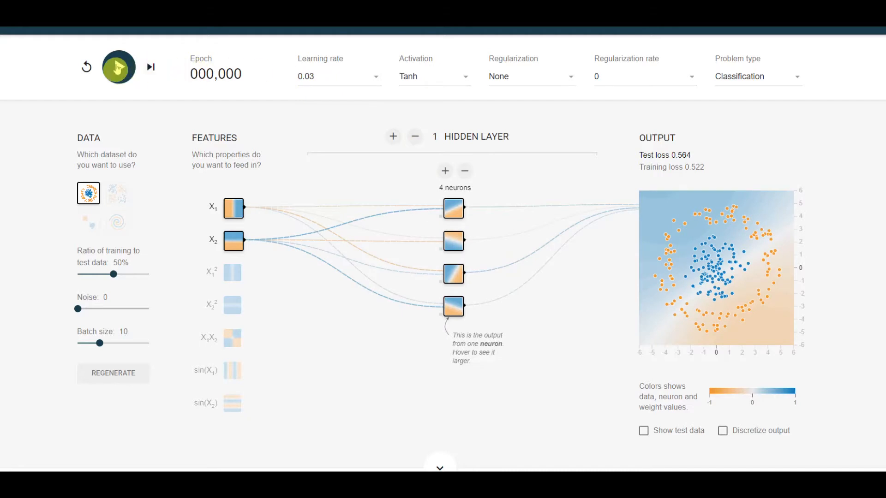
pyautogui.click(119, 68)
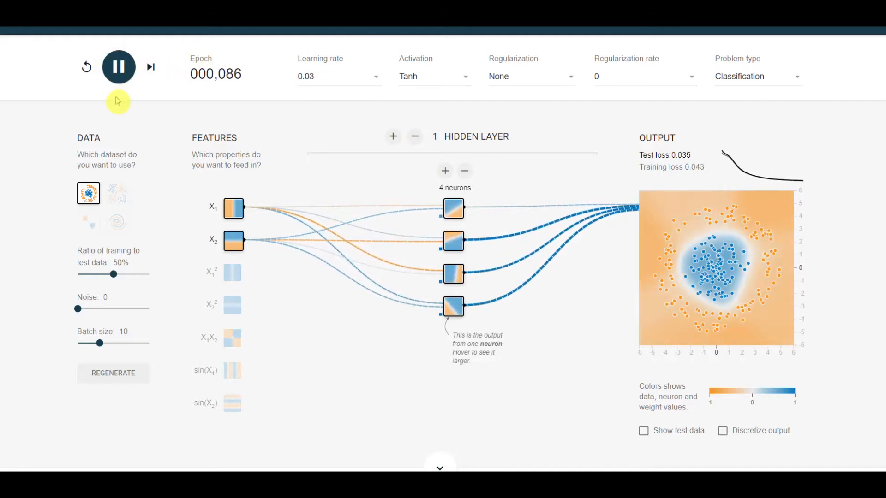
pyautogui.click(118, 67)
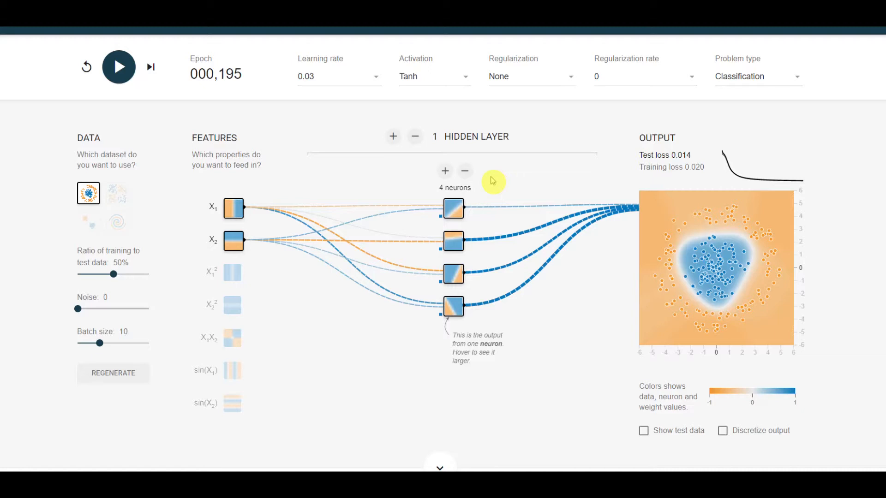
# - Examine the individual outputs of the hidden-layer neurons and the weights of their connections to the output
pyautogui.moveTo(453, 250)
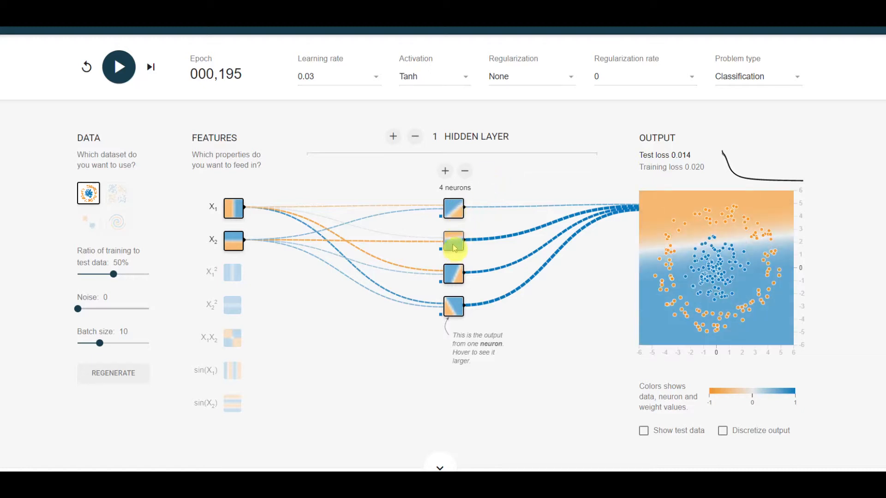
pyautogui.moveTo(454, 305)
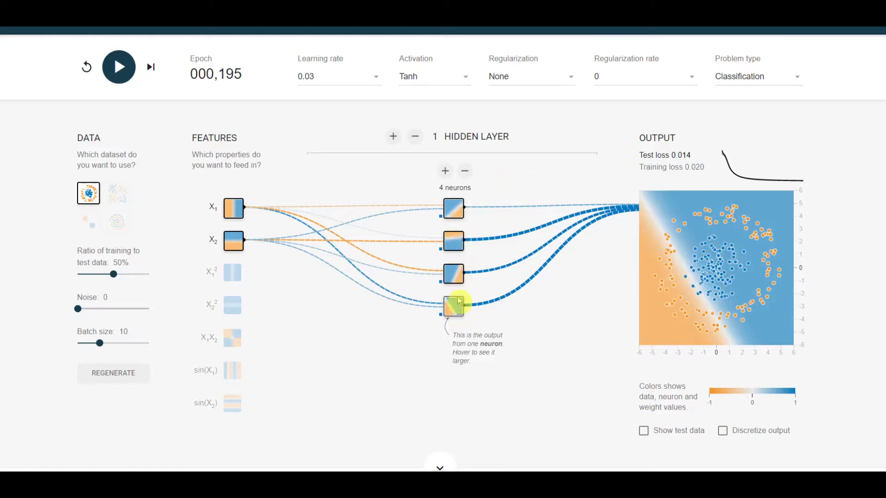
pyautogui.moveTo(464, 210)
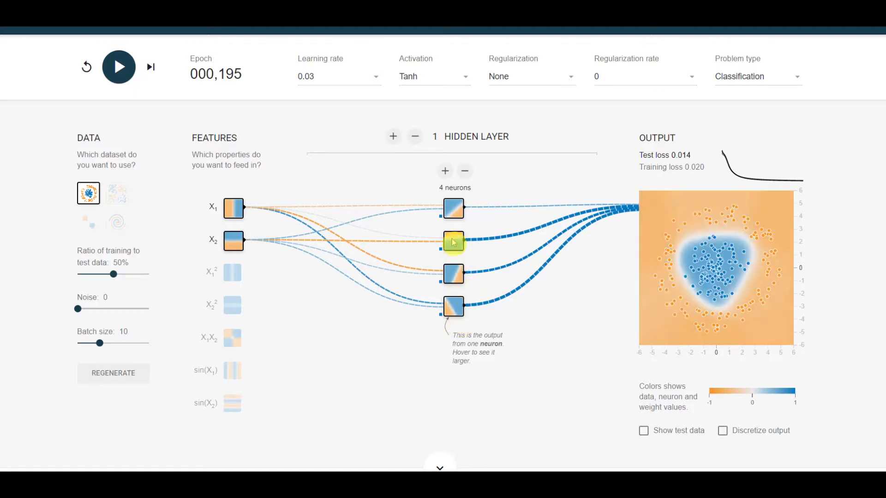
pyautogui.moveTo(459, 269)
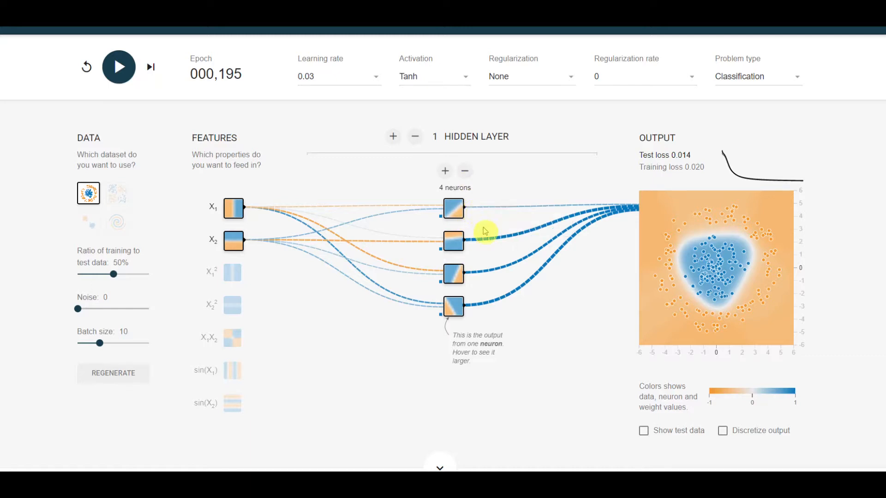
pyautogui.moveTo(494, 243)
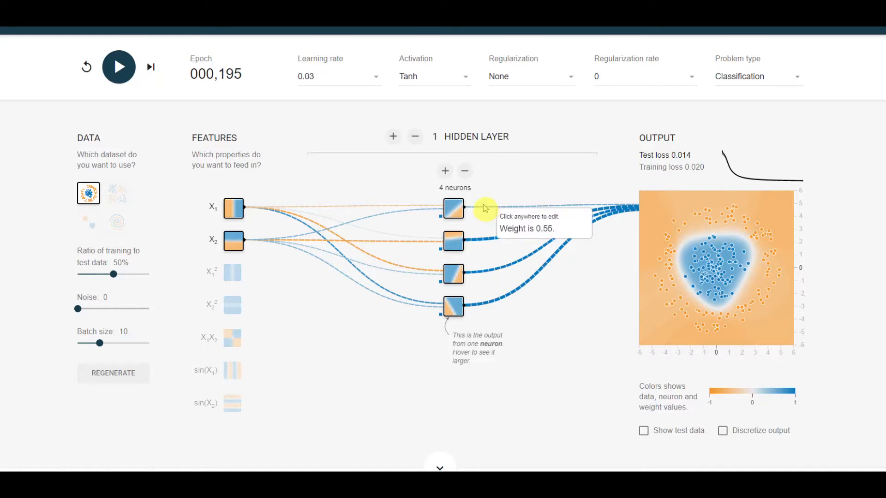
# - Reduce the hidden layer to three neurons and train the network for about 441 epochs, pausing once on the way
pyautogui.click(465, 171)
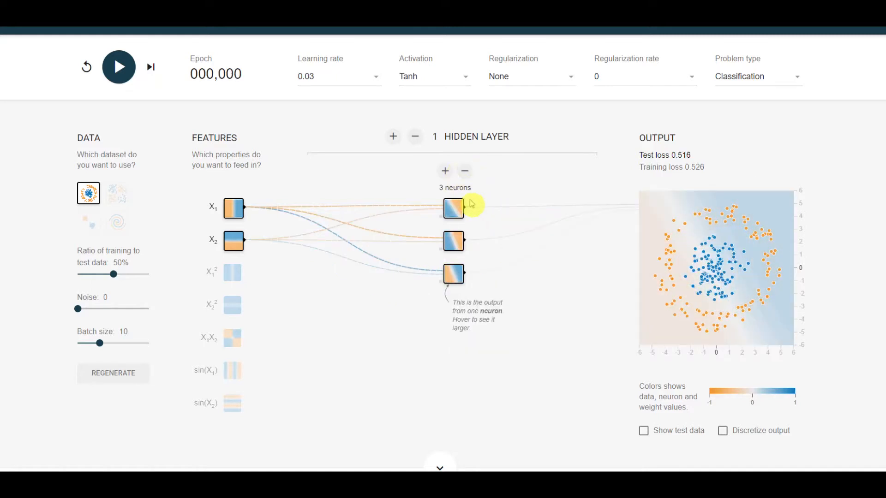
pyautogui.click(119, 69)
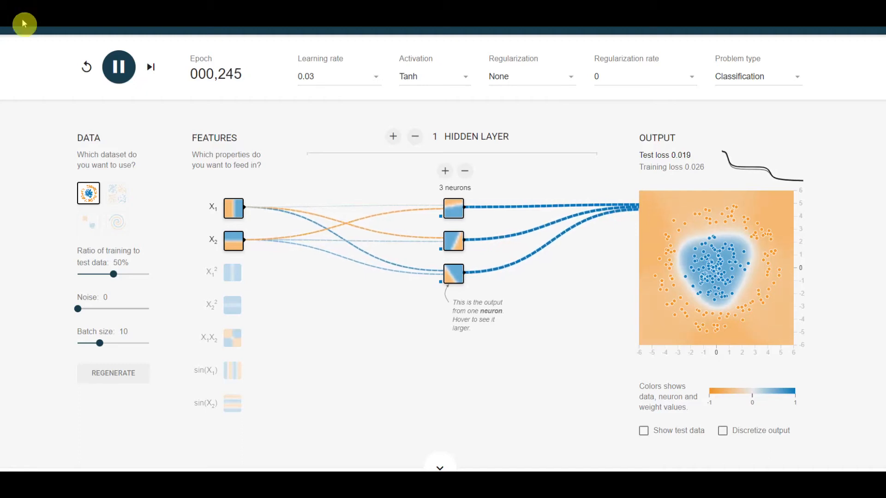
pyautogui.click(118, 68)
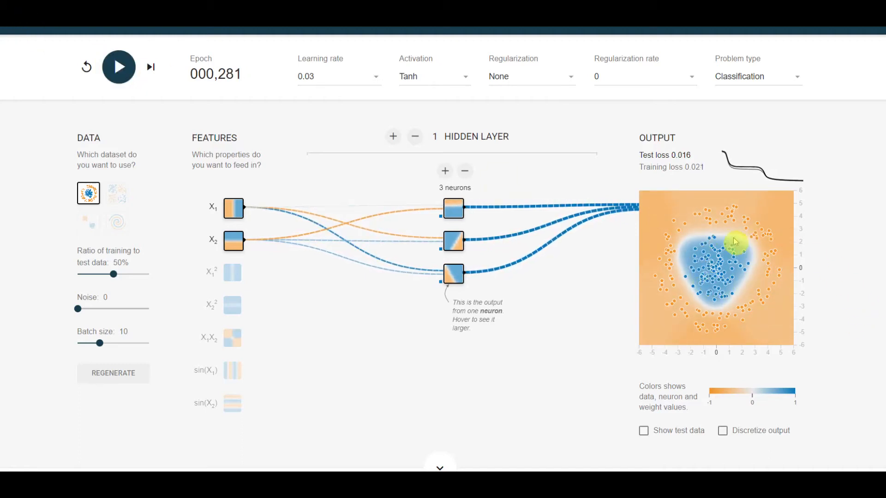
pyautogui.click(119, 73)
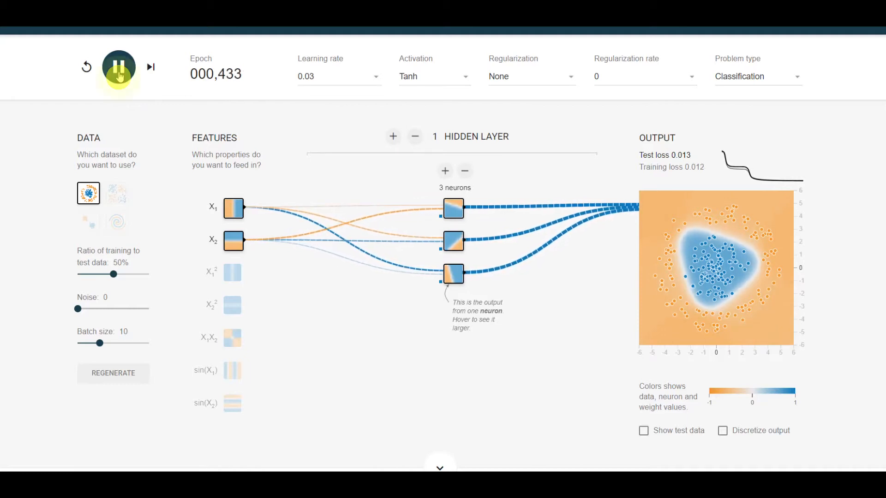
pyautogui.click(119, 76)
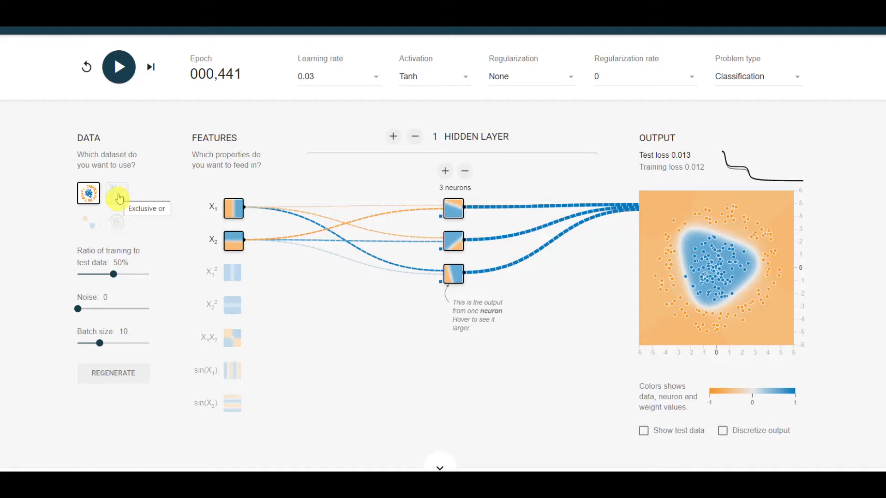
# - Set the activation to ReLU and train the three-neuron network in two runs from scratch, about 122 and 85 epochs
pyautogui.click(446, 83)
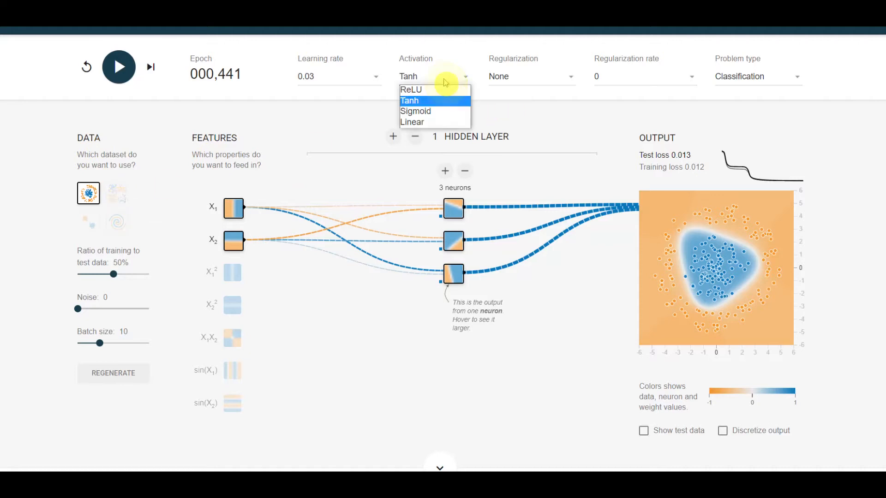
pyautogui.click(446, 89)
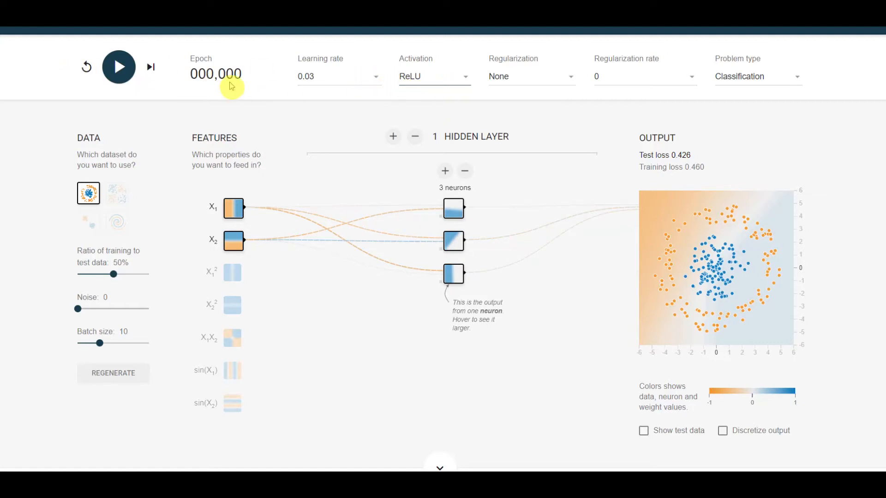
pyautogui.click(116, 67)
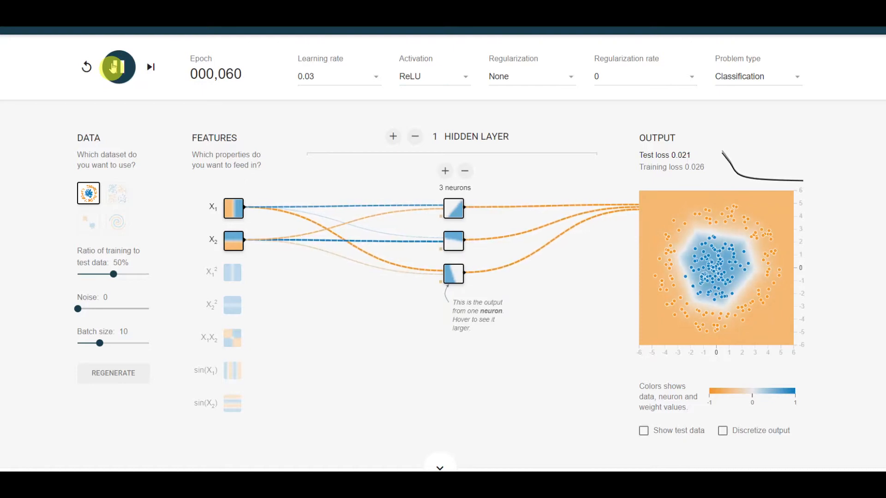
pyautogui.click(113, 67)
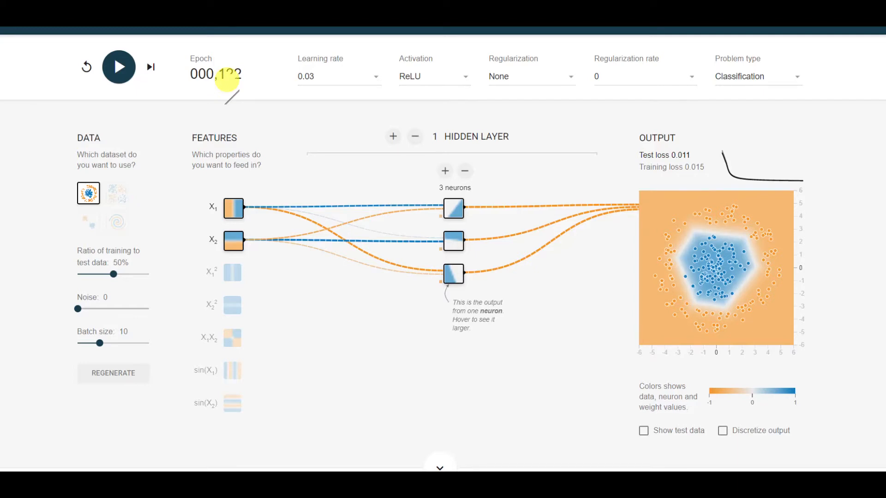
pyautogui.click(86, 67)
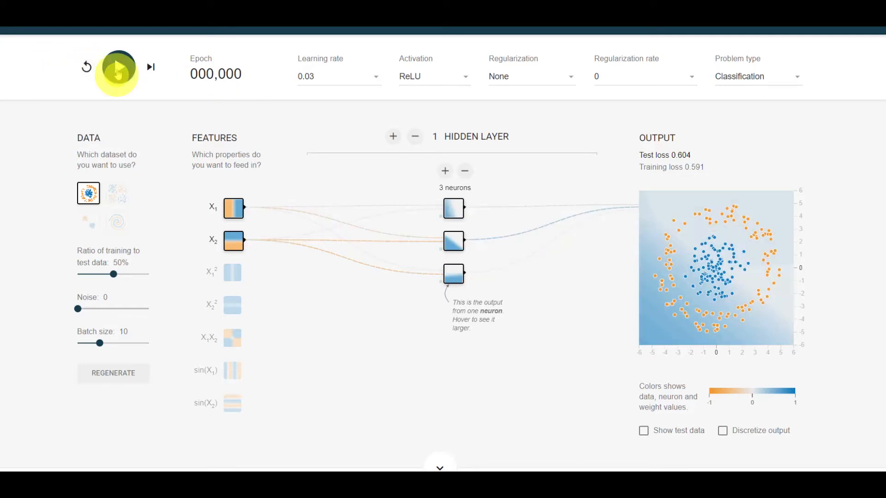
pyautogui.click(118, 71)
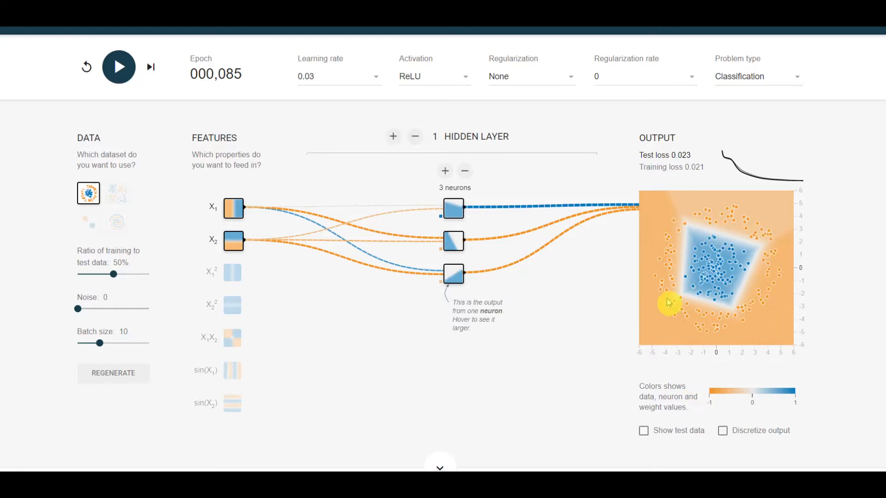
# - Set the activation to Tanh and train the three-neuron network from scratch for about 379 epochs
pyautogui.click(437, 70)
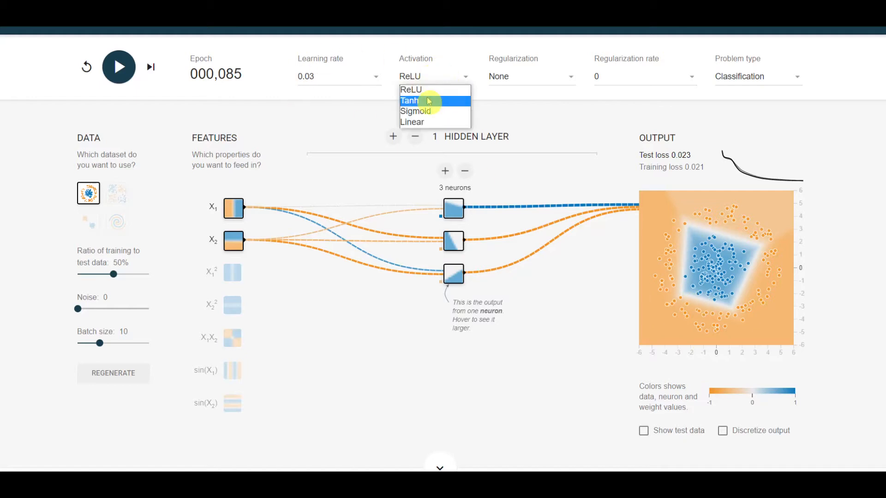
pyautogui.click(429, 100)
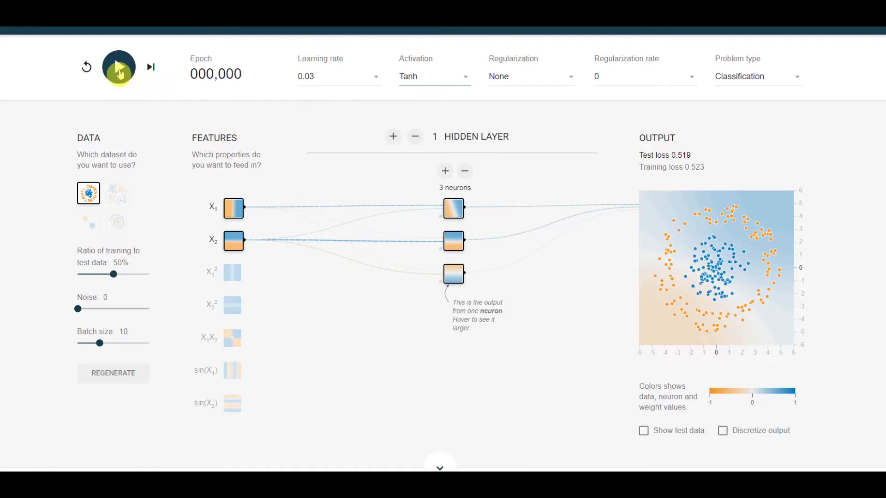
pyautogui.click(119, 67)
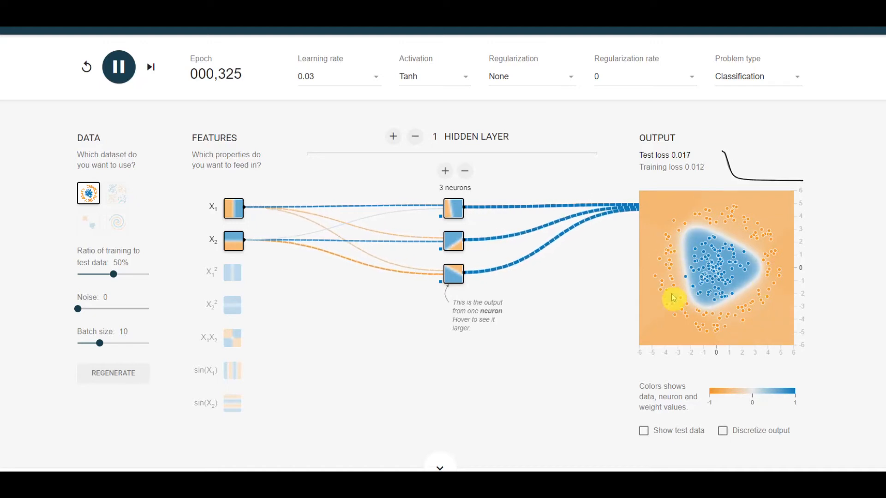
pyautogui.click(113, 68)
# - Switch the activation back to ReLU and train the three-neuron network for about 236 epochs
pyautogui.click(413, 79)
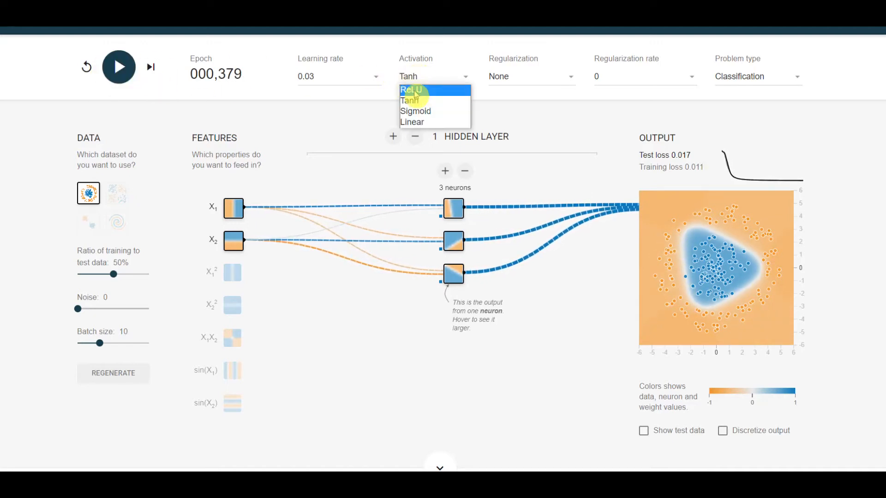
pyautogui.click(414, 88)
pyautogui.click(115, 67)
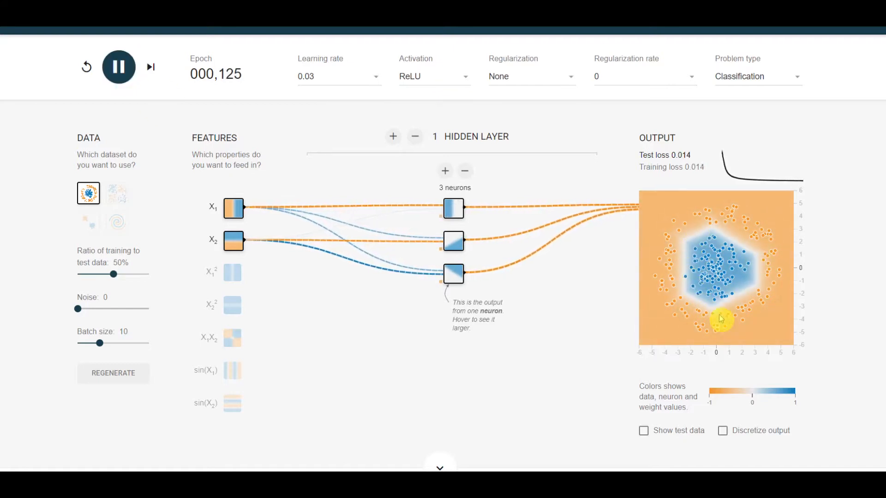
pyautogui.click(121, 70)
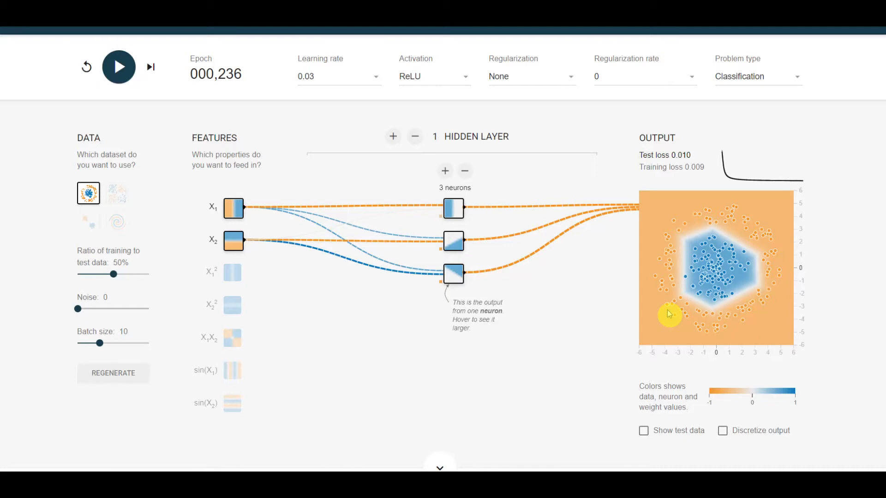
pyautogui.moveTo(462, 259)
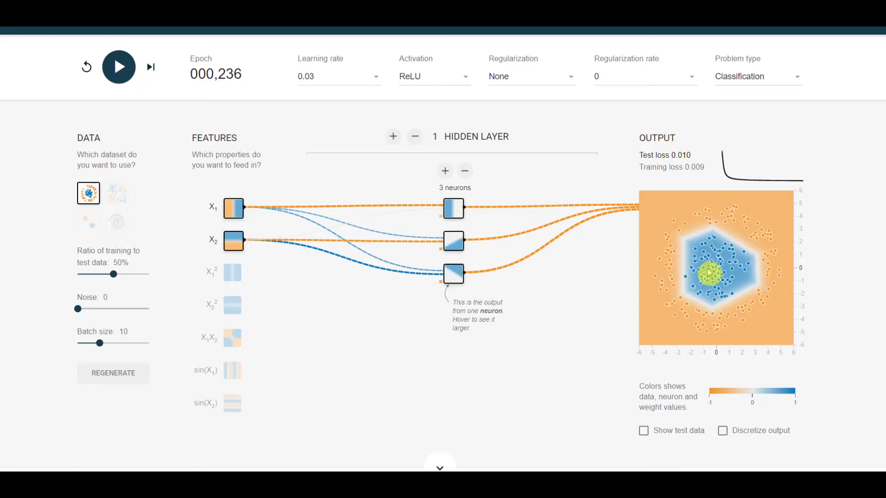
# - Set the activation to Sigmoid and train the three-neuron network for about 316 epochs
pyautogui.click(447, 85)
pyautogui.click(433, 111)
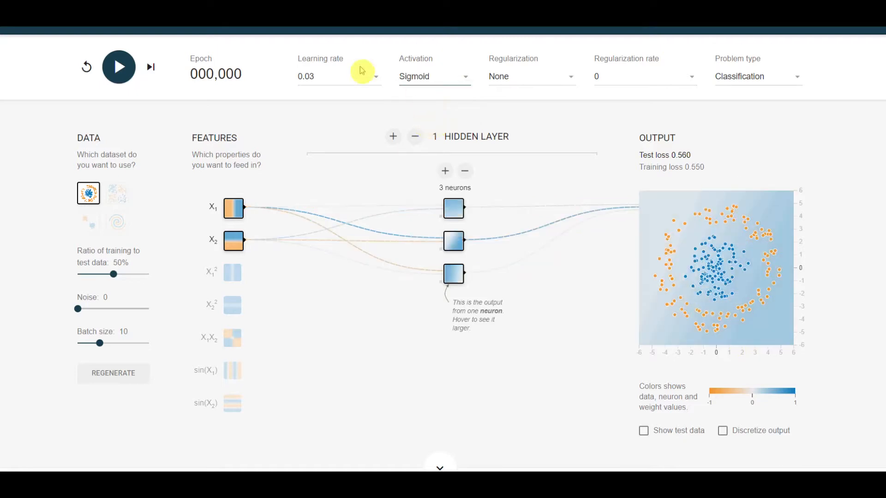
pyautogui.click(120, 75)
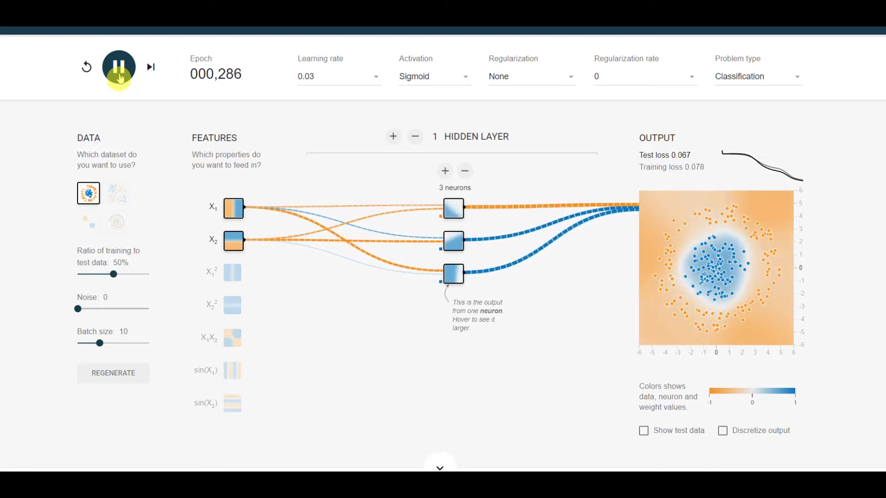
pyautogui.click(119, 77)
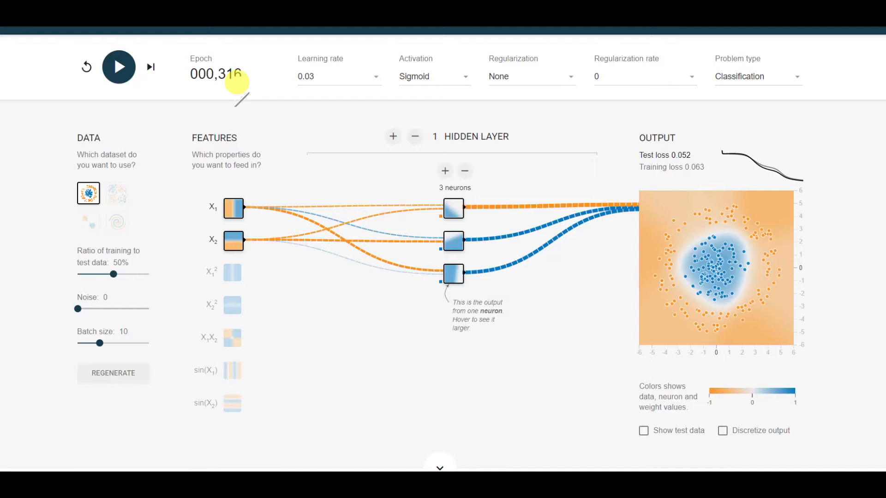
# - Set the activation to Linear and start training the three-neuron network, letting it run for about 589 epochs
pyautogui.click(426, 80)
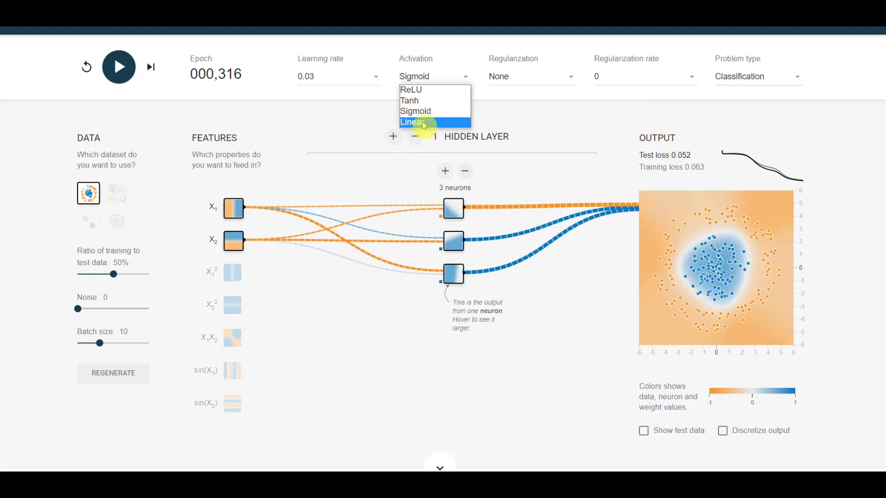
pyautogui.click(423, 123)
pyautogui.click(118, 67)
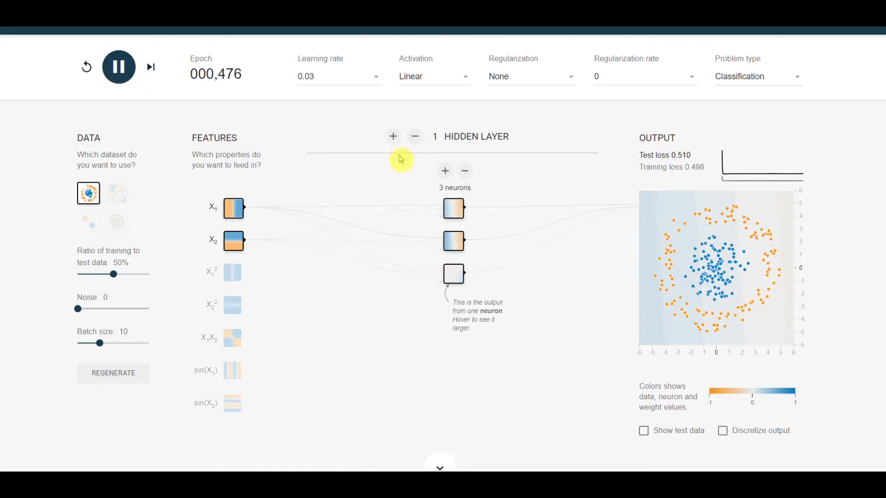
# - Change the learning rate to 1 and after a while to 0.1 during training, pausing at about epoch 2,160
pyautogui.click(375, 76)
pyautogui.click(337, 179)
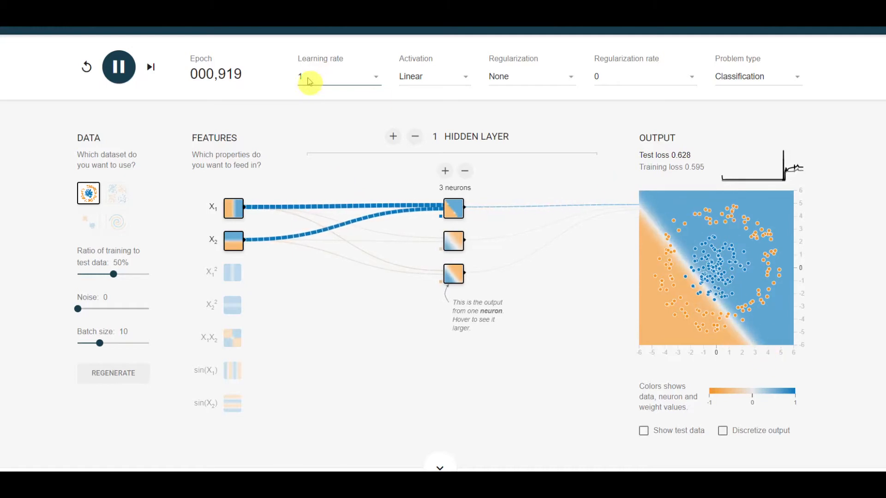
pyautogui.moveTo(646, 235)
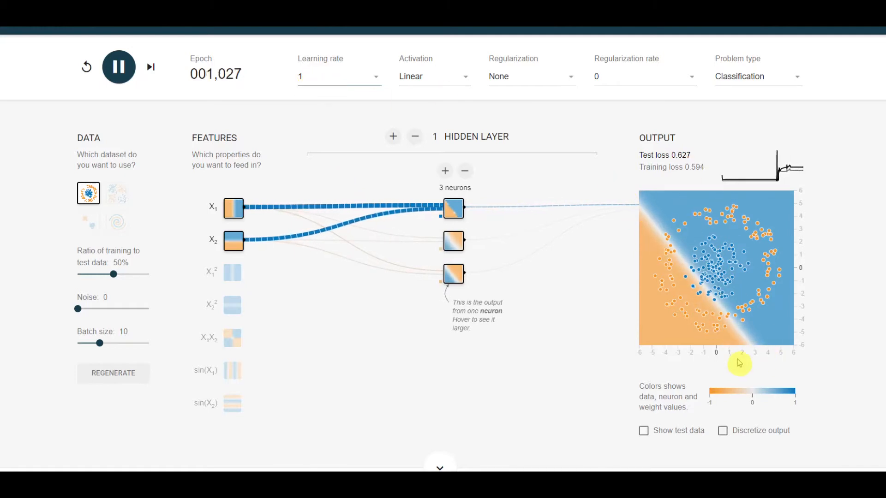
pyautogui.click(360, 82)
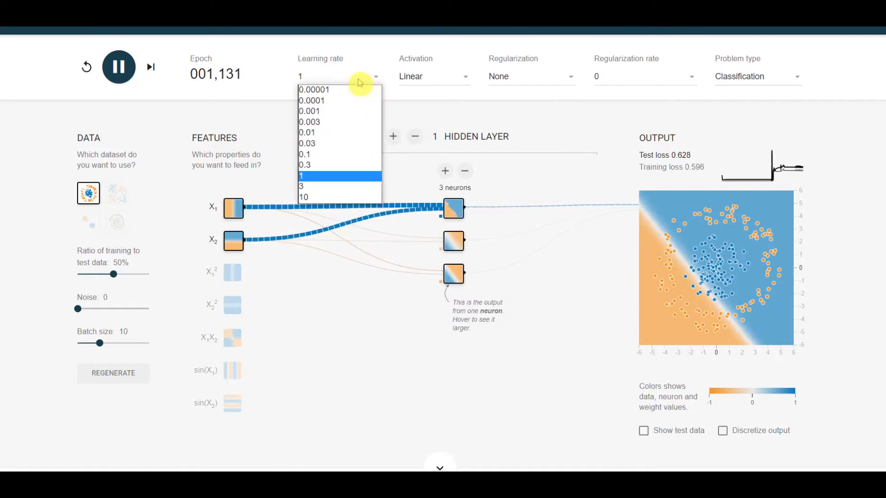
pyautogui.click(321, 156)
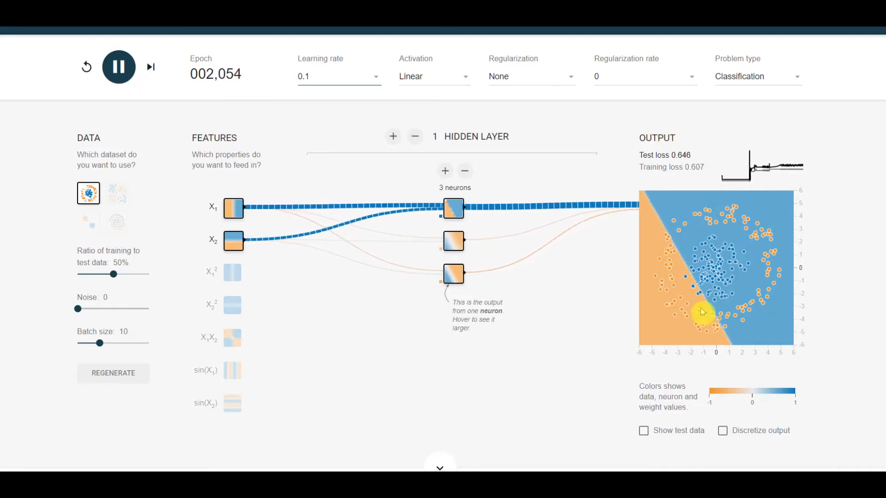
pyautogui.click(118, 67)
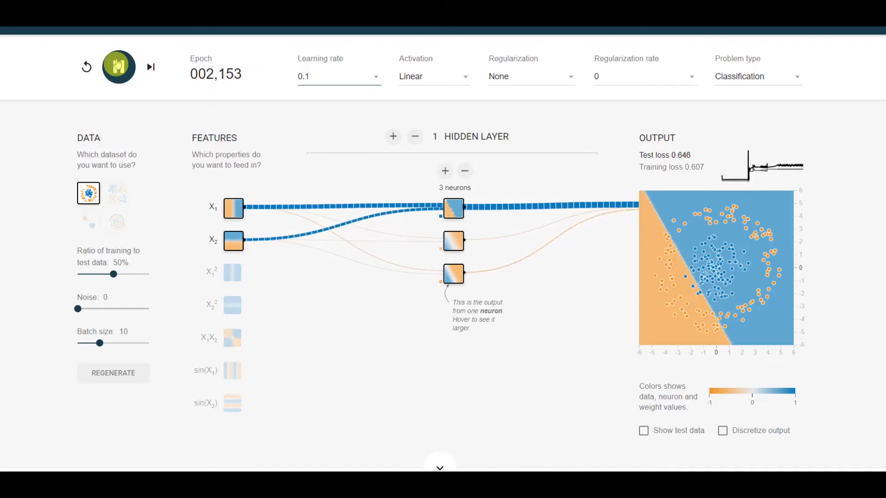
# - Set the activation to ReLU and train the three-neuron network at the 0.1 learning rate for about 78 epochs
pyautogui.click(434, 77)
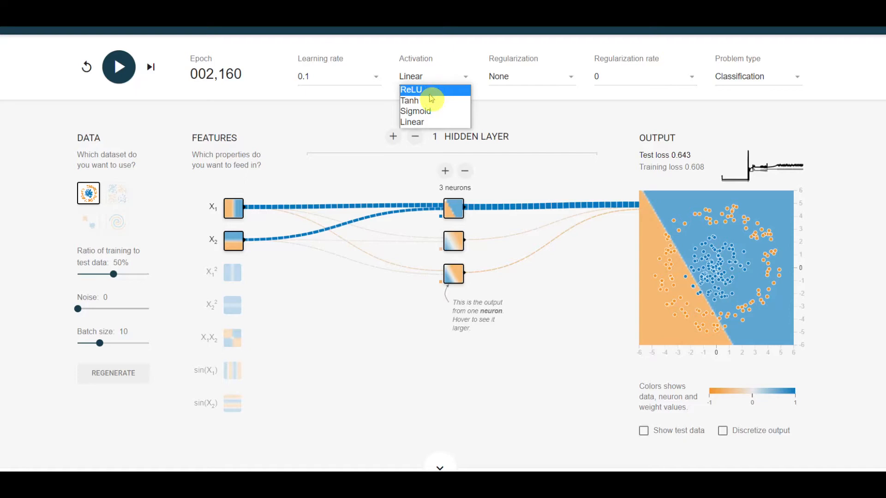
pyautogui.click(432, 100)
pyautogui.click(438, 89)
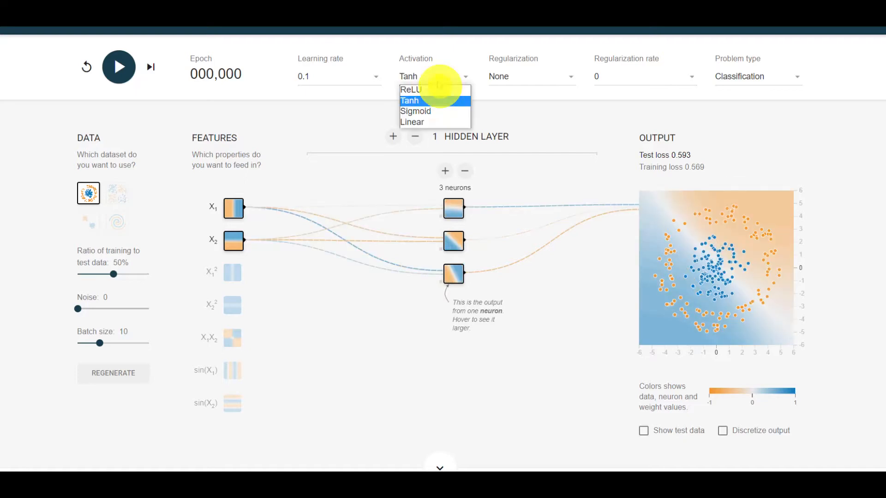
pyautogui.click(426, 89)
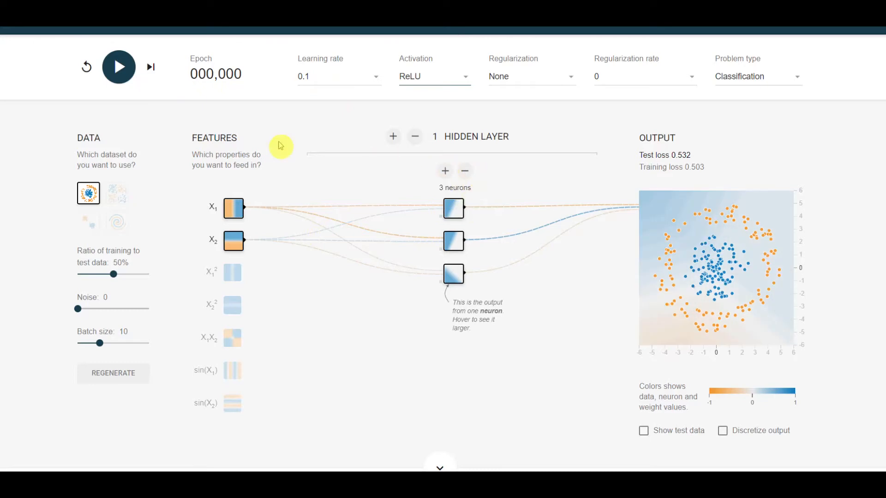
pyautogui.click(119, 67)
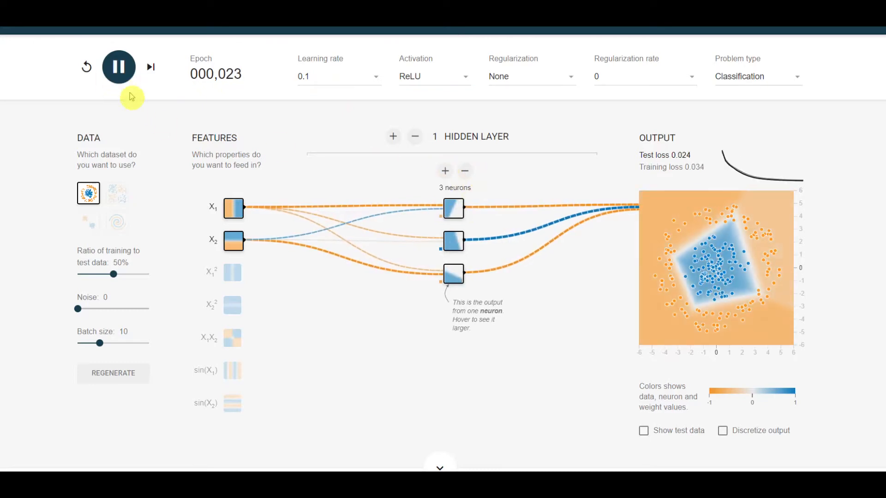
# - Reduce the hidden layer to two neurons and train the network for about 430 epochs
pyautogui.click(465, 171)
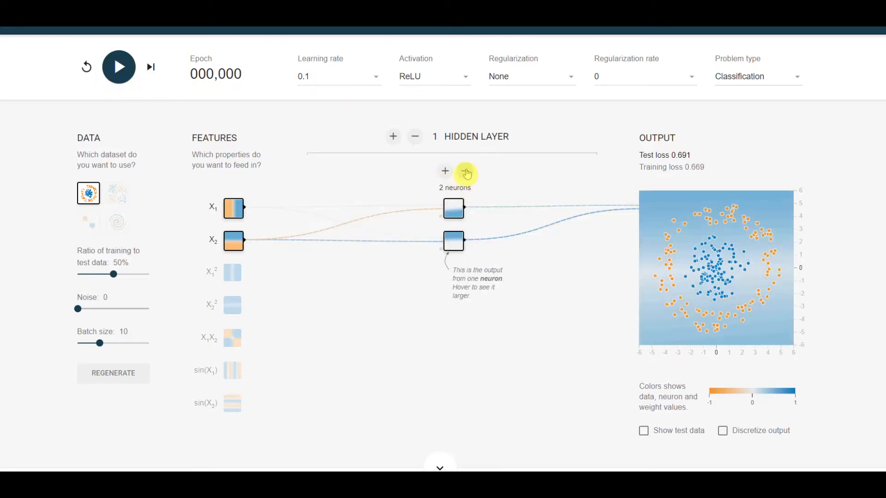
pyautogui.click(115, 72)
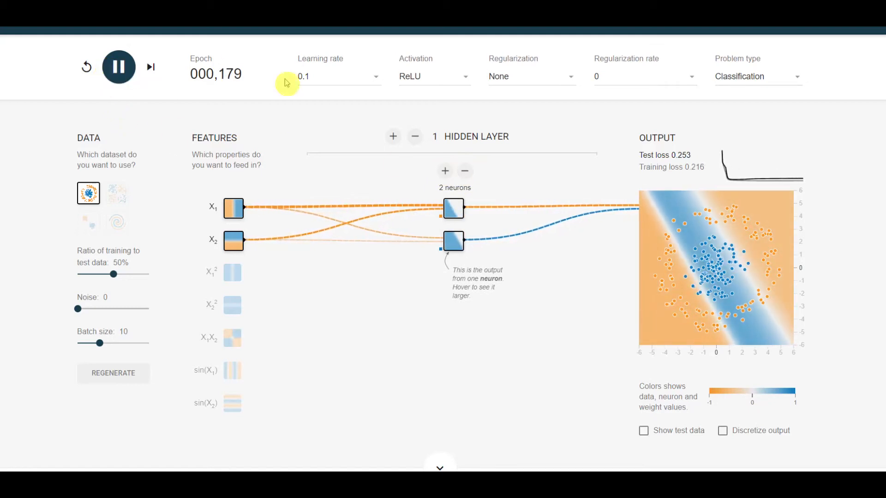
pyautogui.click(119, 67)
# - Set the learning rate to 0.003 and continue training the two-neuron network to about epoch 2,150
pyautogui.click(318, 74)
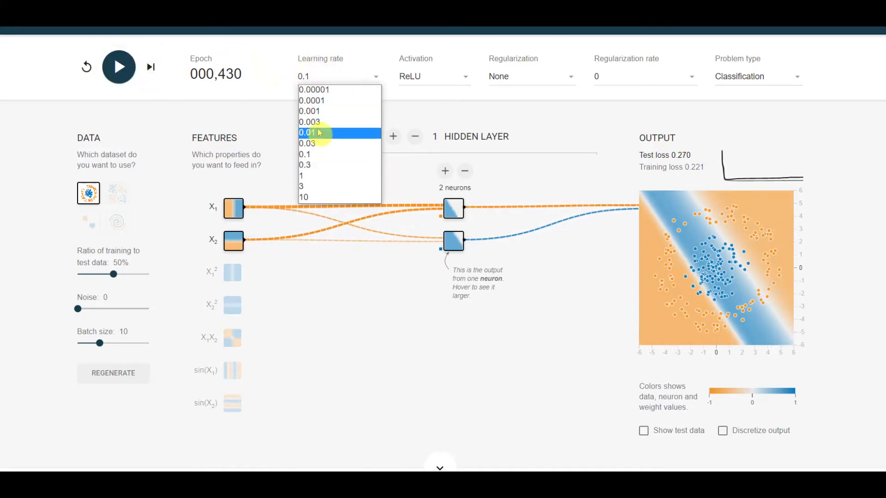
pyautogui.click(318, 122)
pyautogui.click(129, 72)
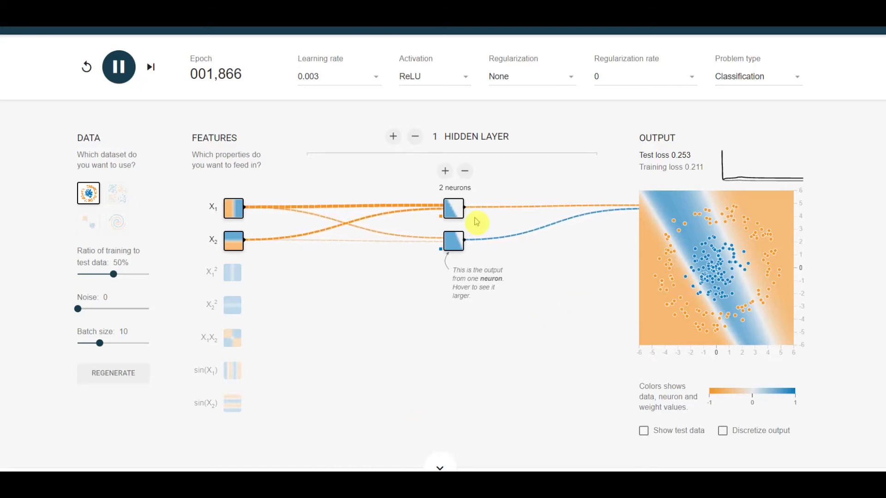
pyautogui.moveTo(453, 241)
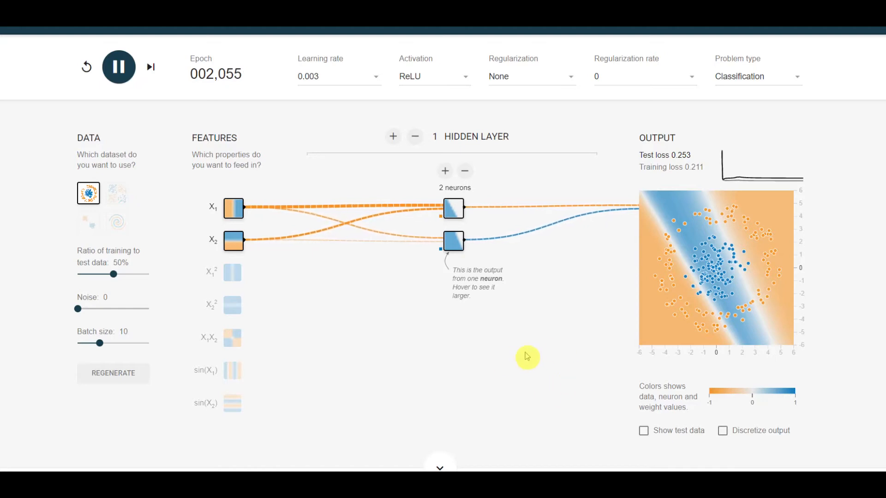
# - Add a third neuron to the hidden layer and train the network for about 758 epochs
pyautogui.click(449, 174)
pyautogui.click(131, 67)
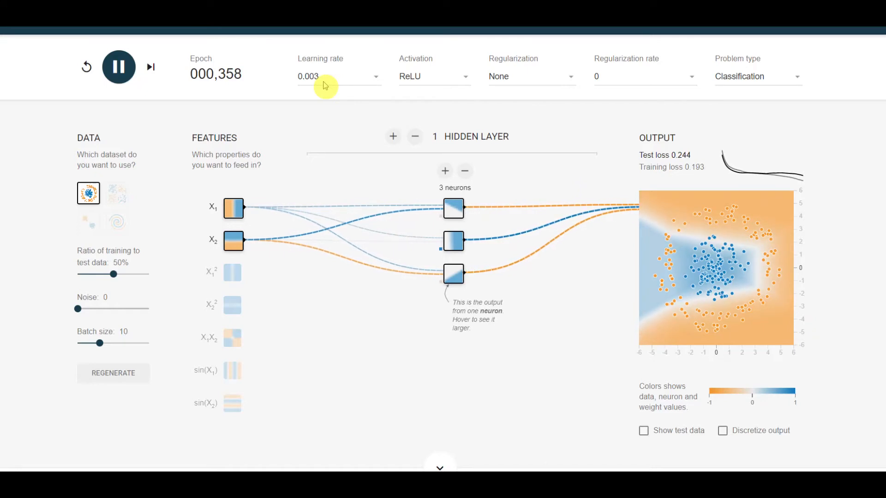
pyautogui.moveTo(336, 270)
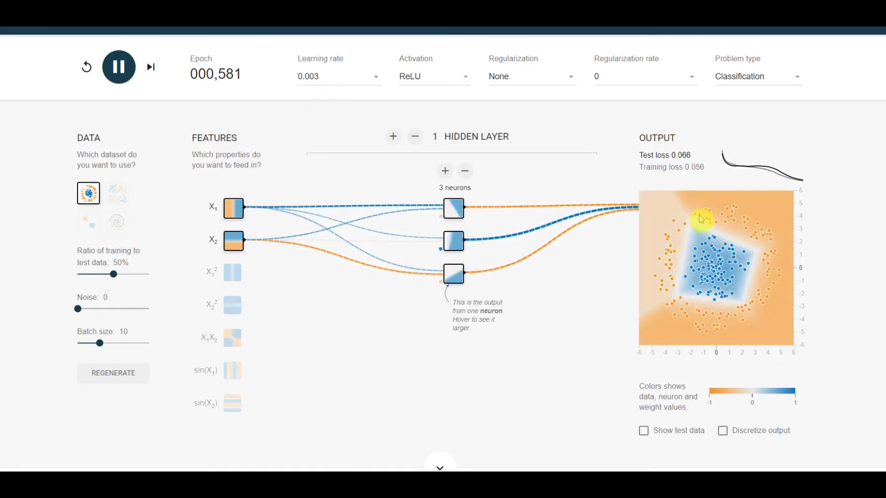
pyautogui.click(114, 67)
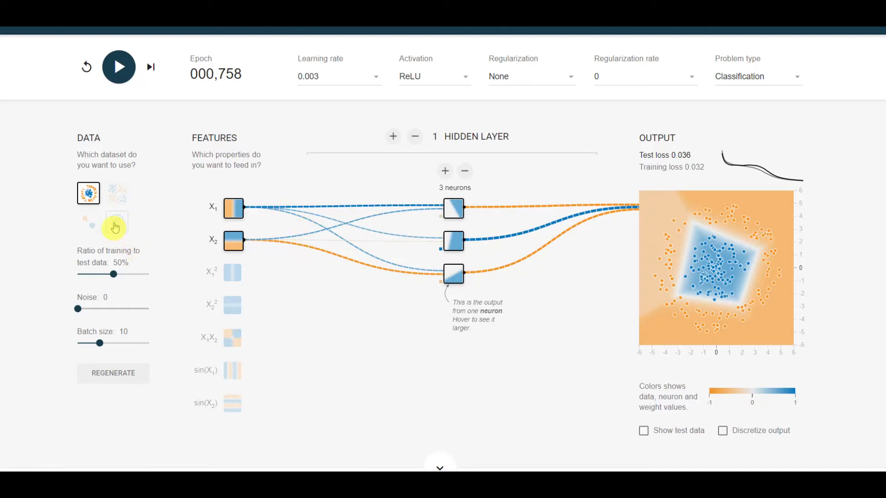
# - Switch to the dataset with two separate clusters and set the activation to Linear
pyautogui.click(88, 223)
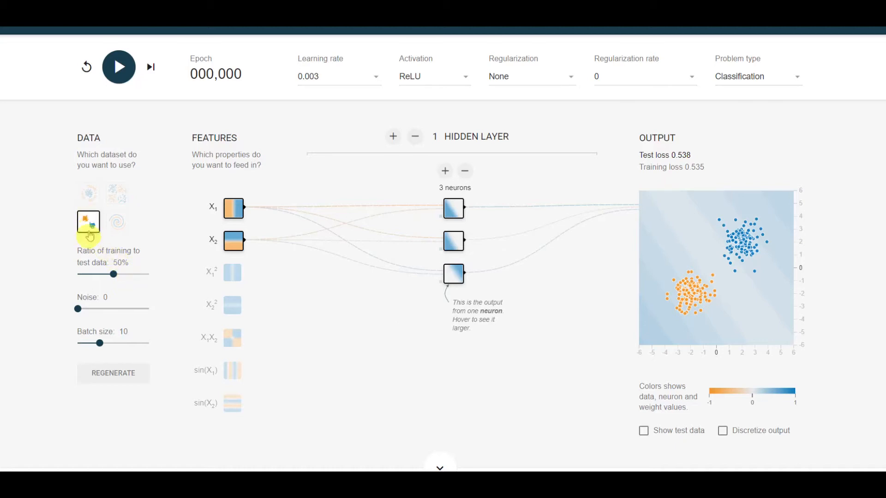
pyautogui.click(415, 79)
pyautogui.click(425, 122)
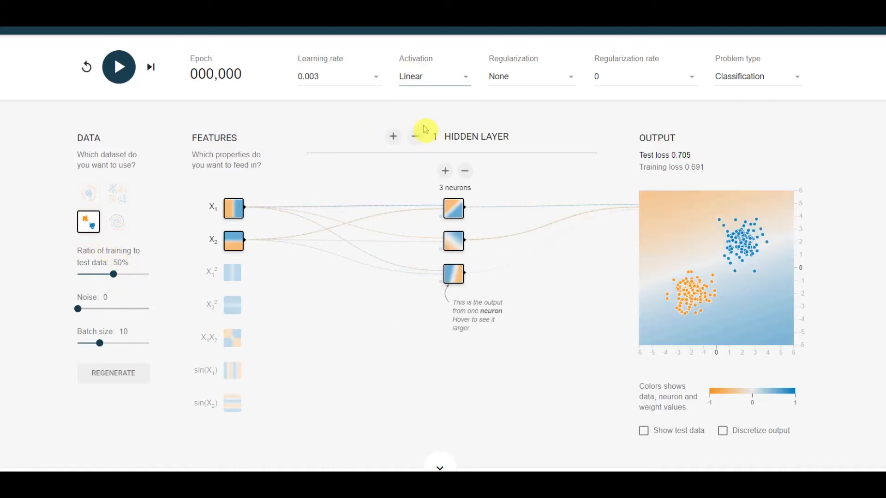
# - Reduce the hidden layer to one neuron and train the network on the two clusters for about 527 epochs
pyautogui.click(466, 171)
pyautogui.click(467, 172)
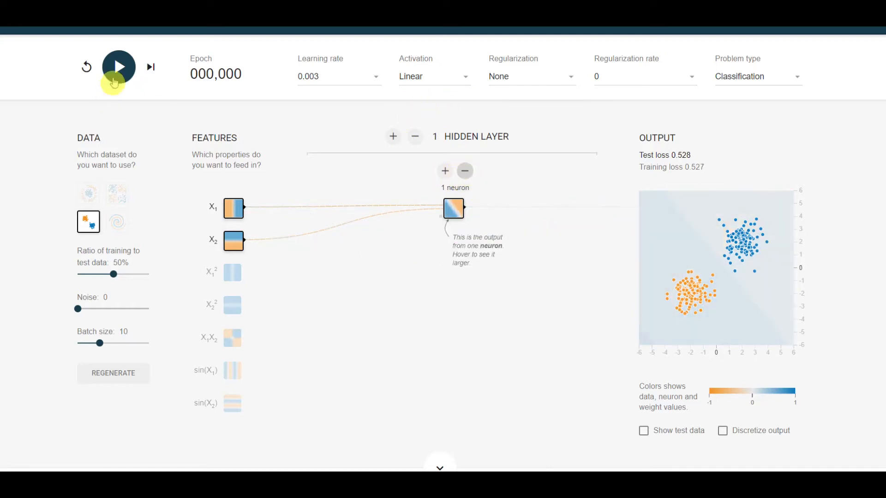
pyautogui.click(119, 67)
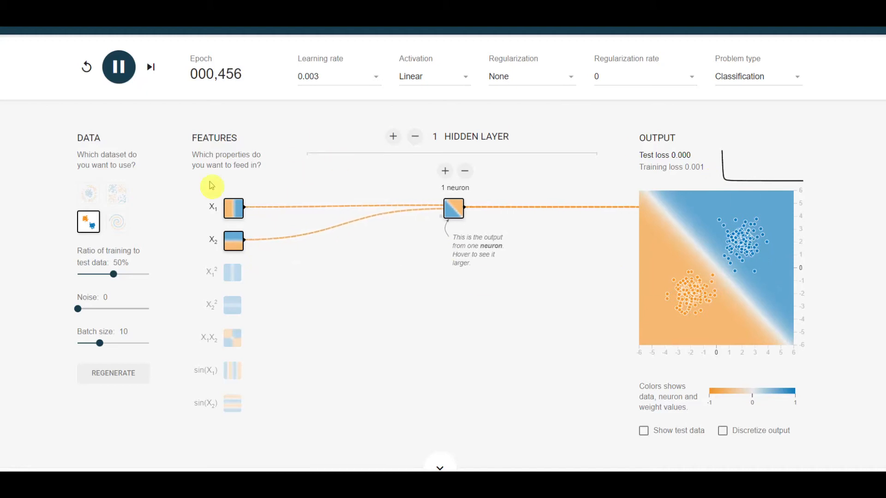
pyautogui.click(123, 68)
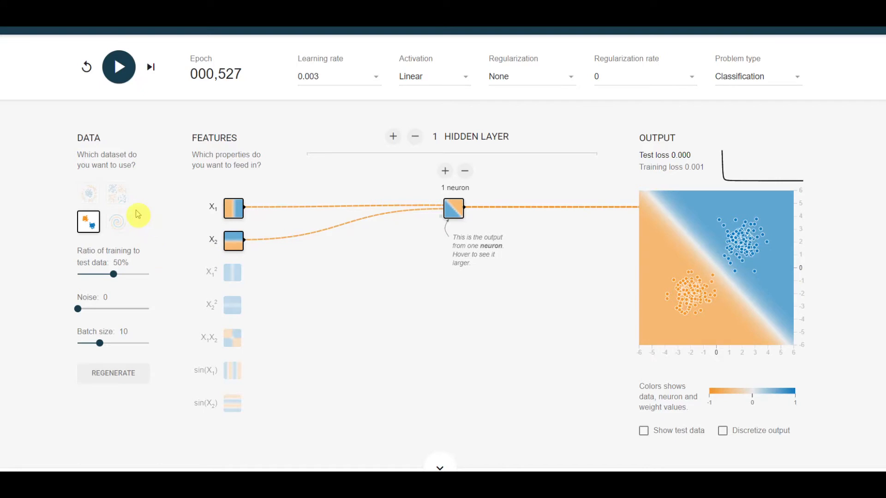
# - Switch to the four-quadrant dataset and train the one-neuron network to about epoch 583, raising the learning rate to 0.03 during training
pyautogui.click(123, 200)
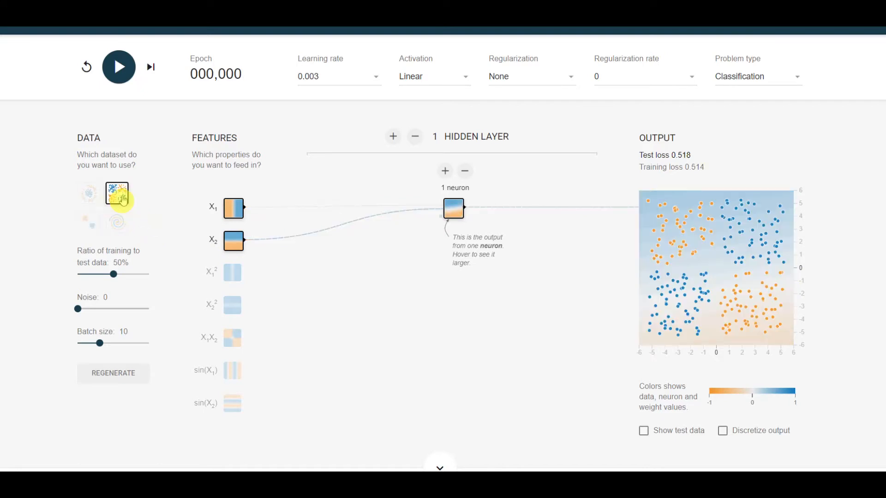
pyautogui.click(119, 67)
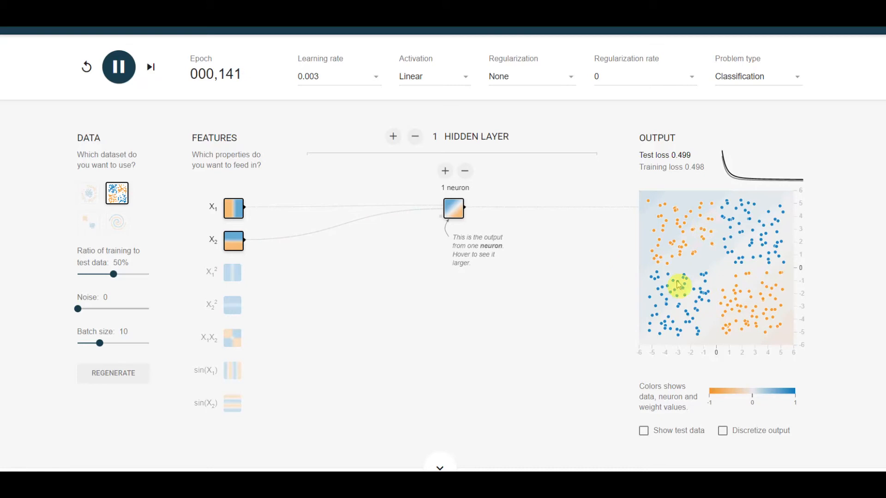
pyautogui.click(349, 78)
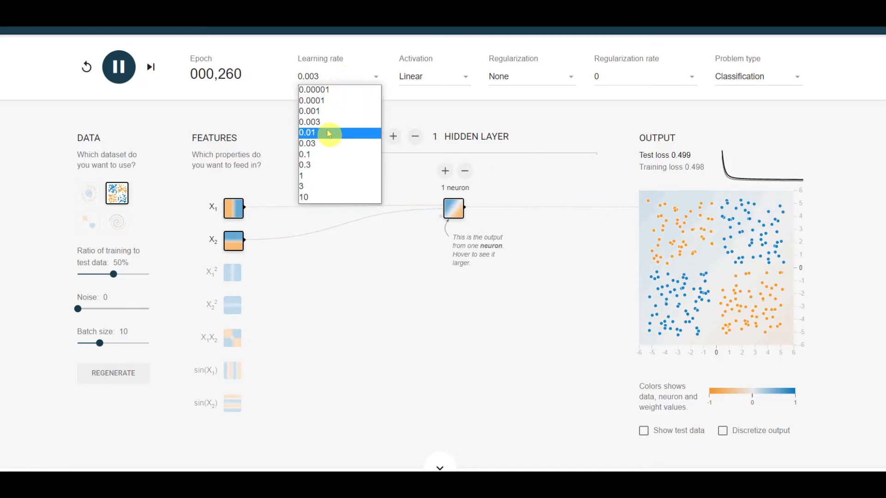
pyautogui.click(329, 144)
pyautogui.click(118, 68)
pyautogui.click(117, 68)
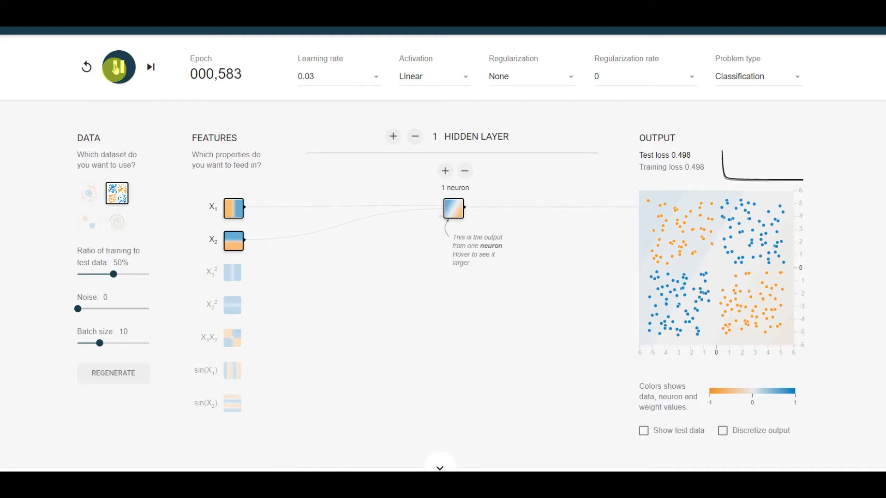
pyautogui.click(117, 69)
# - Add a second neuron to the hidden layer and train the network, raising the learning rate to 1 during training
pyautogui.click(446, 171)
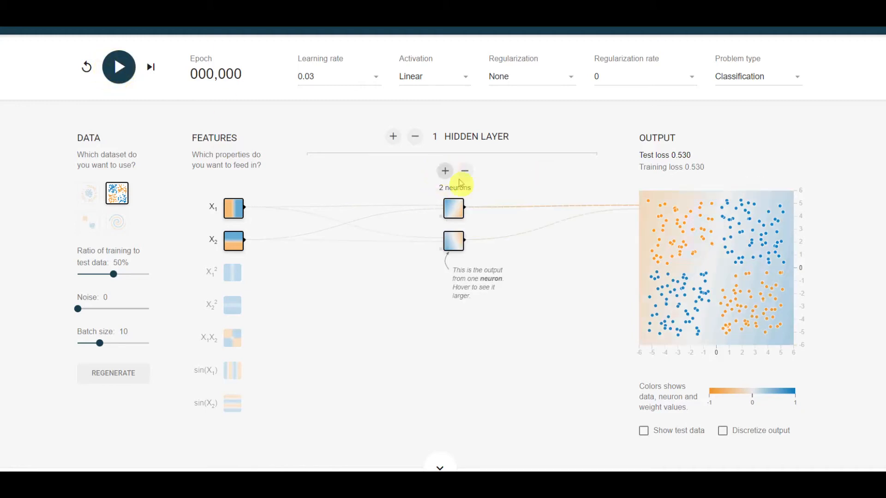
pyautogui.click(118, 76)
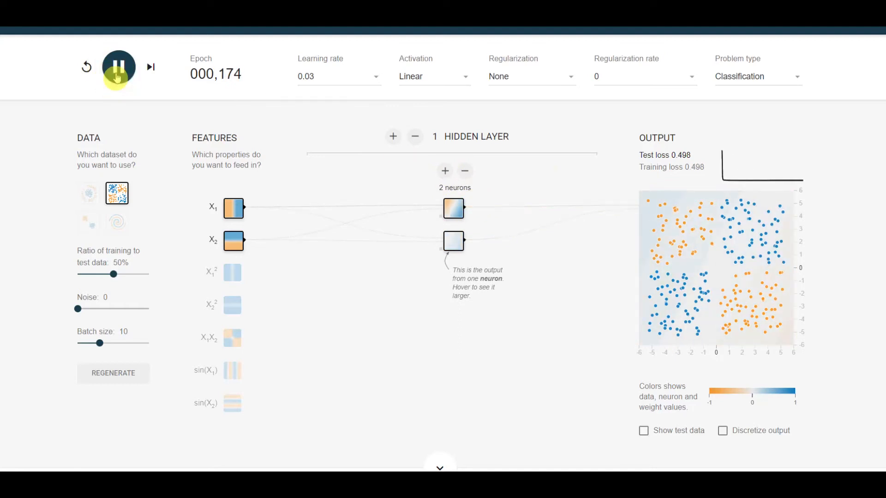
pyautogui.click(320, 76)
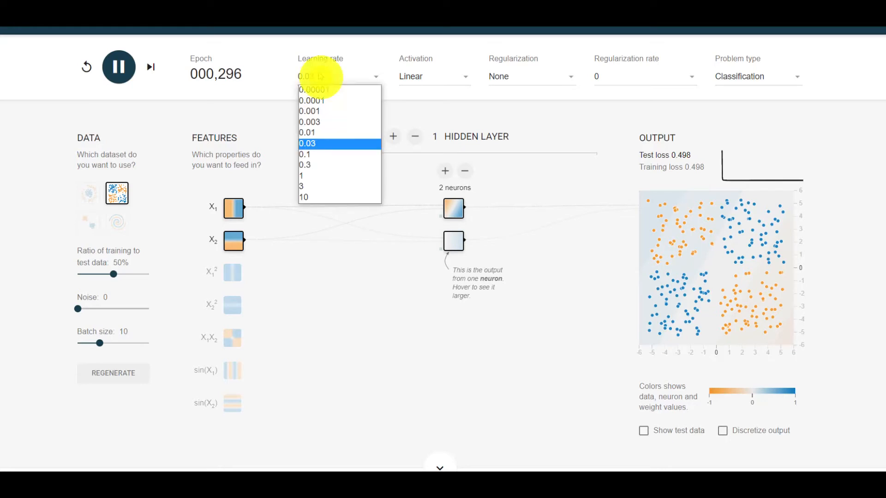
pyautogui.click(330, 175)
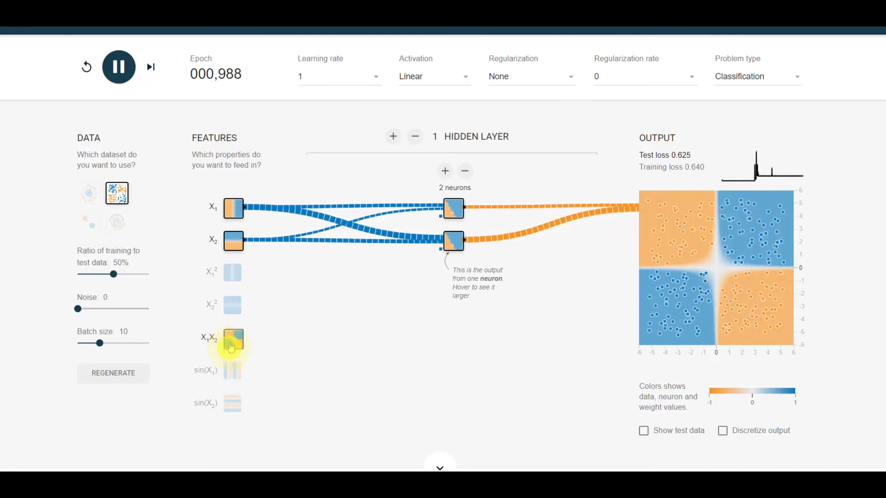
# - Make X1X2 the only input feature and train the two-neuron network for about 236 epochs
pyautogui.click(232, 341)
pyautogui.click(234, 241)
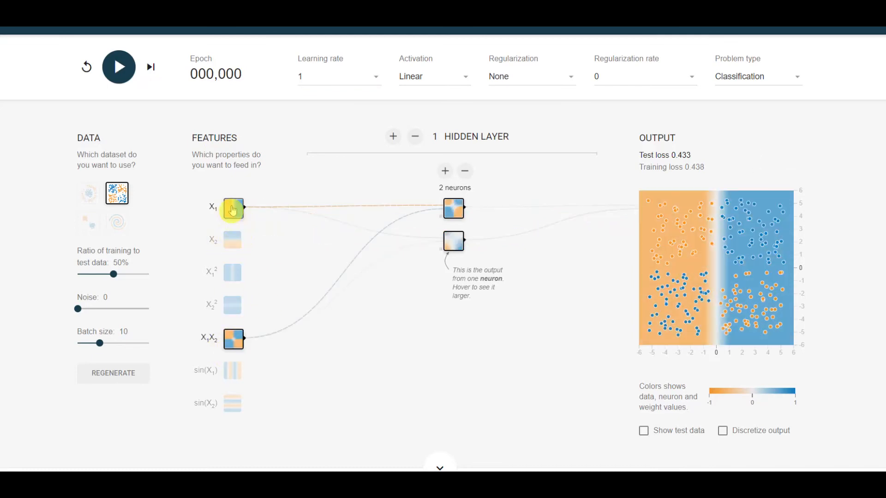
pyautogui.click(234, 206)
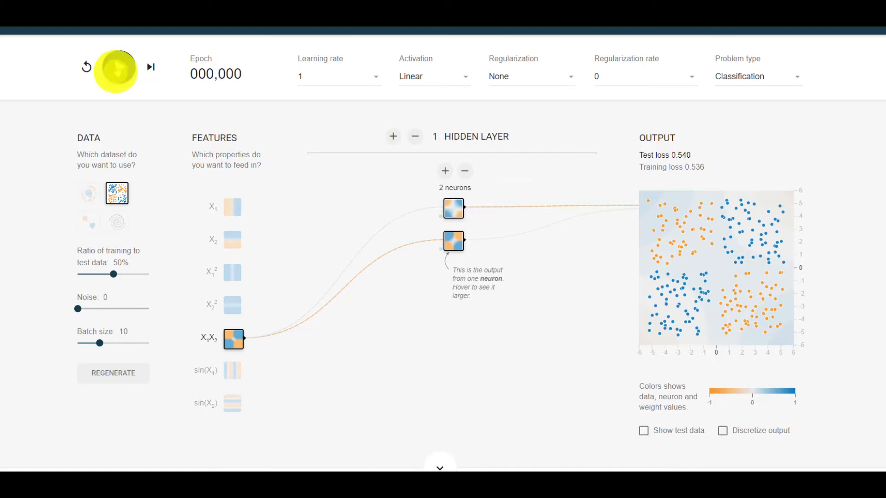
pyautogui.click(118, 68)
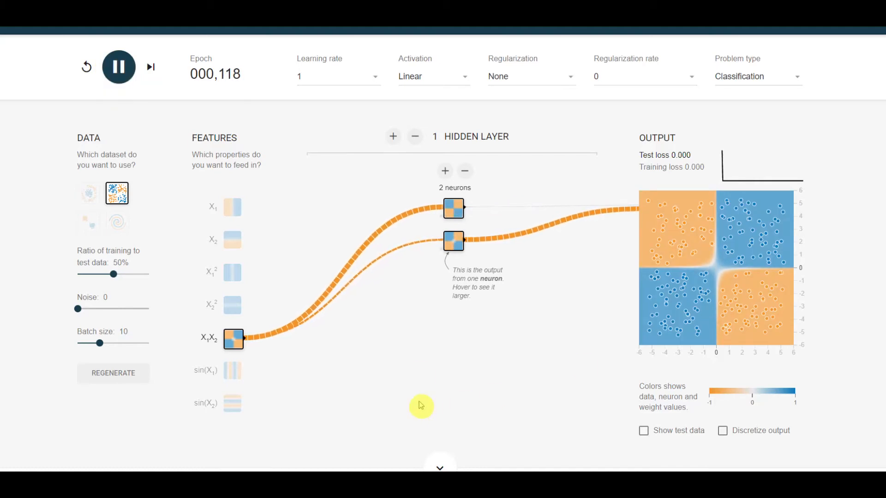
# - Reduce the hidden layer to one neuron and train it on the X1X2 feature for about 821 epochs
pyautogui.click(463, 172)
pyautogui.click(121, 70)
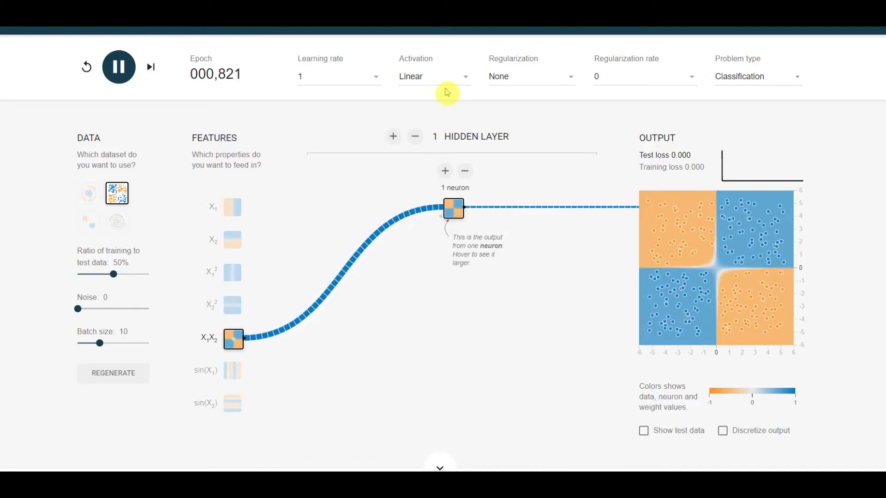
pyautogui.click(115, 65)
# - Reset the one-neuron network, retrain it for 29 epochs and inspect the X1X2 feature and the neuron
pyautogui.click(89, 70)
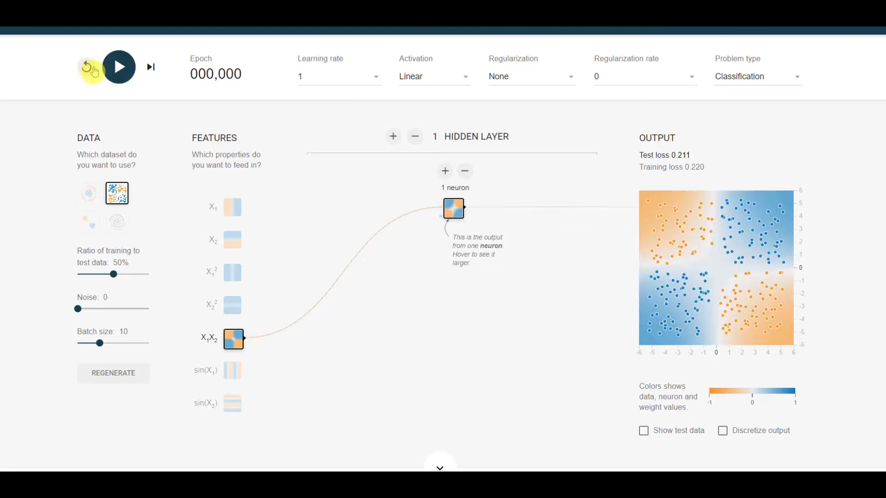
pyautogui.click(119, 70)
pyautogui.click(119, 70)
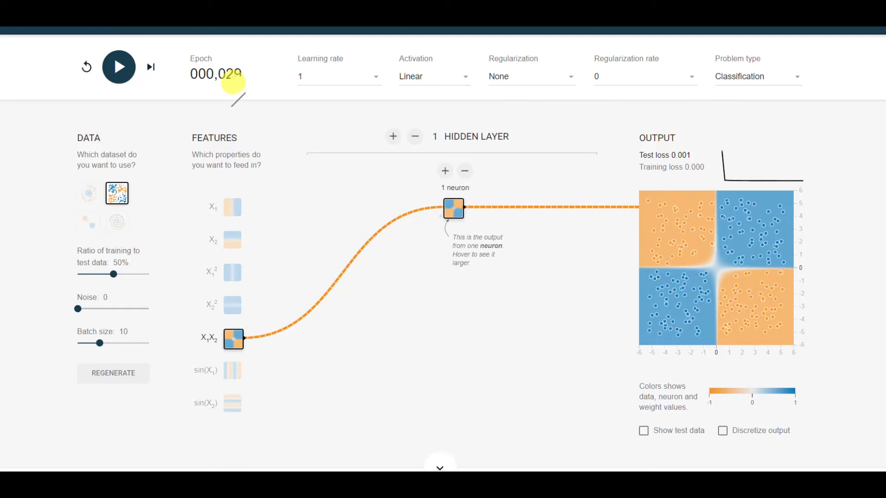
pyautogui.moveTo(229, 351)
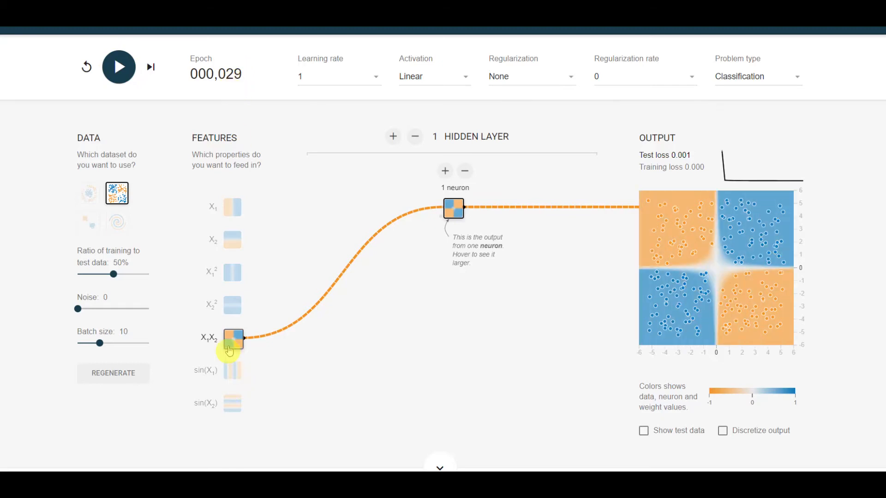
pyautogui.moveTo(454, 218)
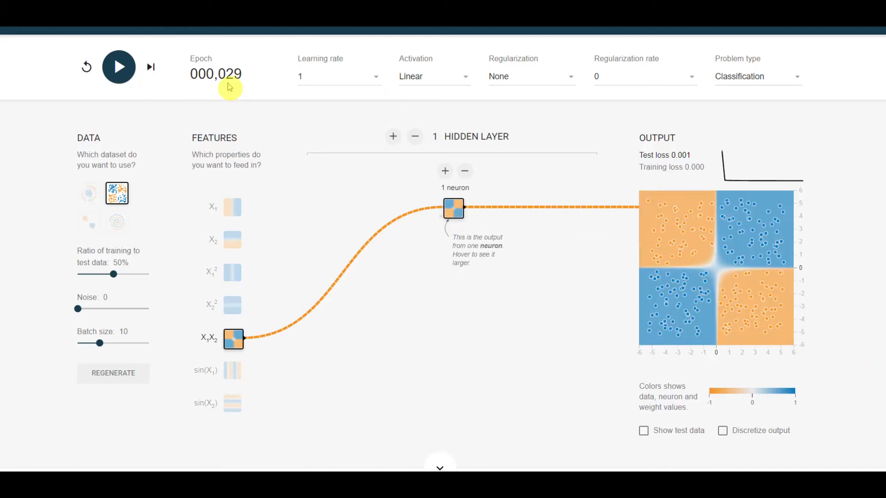
# - Set the activation to ReLU and train the one-neuron network for 39 epochs
pyautogui.click(406, 77)
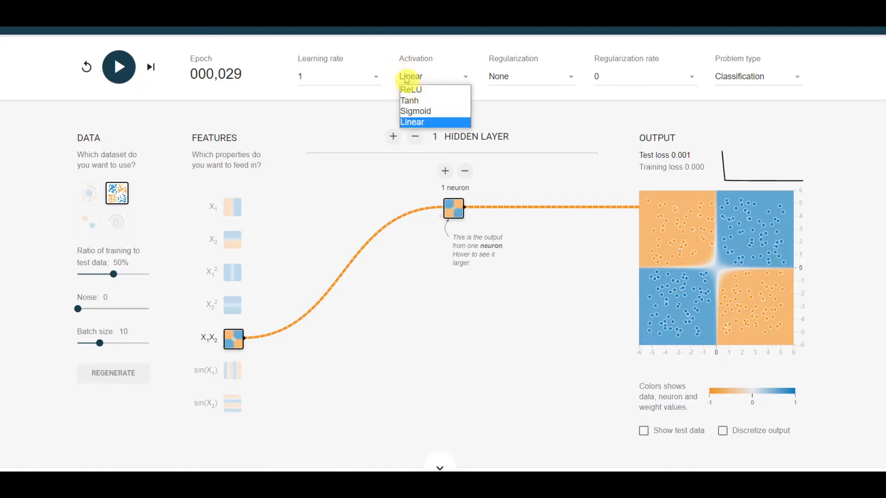
pyautogui.click(411, 89)
pyautogui.click(118, 69)
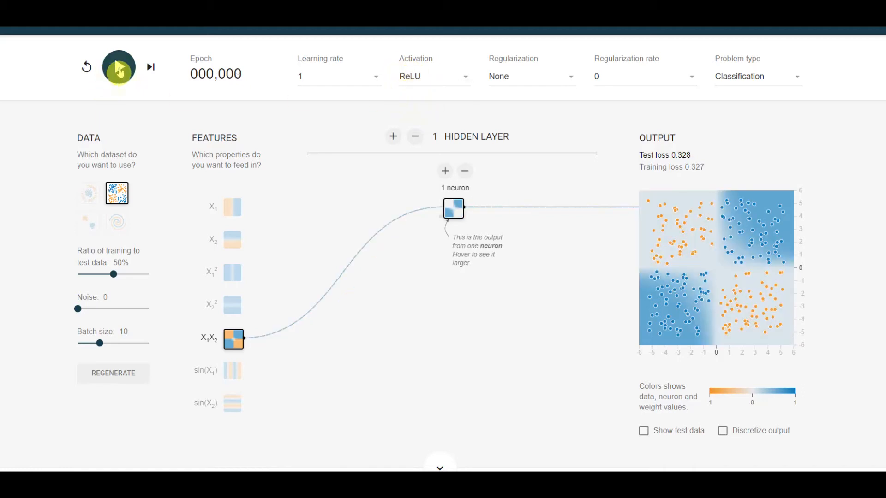
pyautogui.click(119, 70)
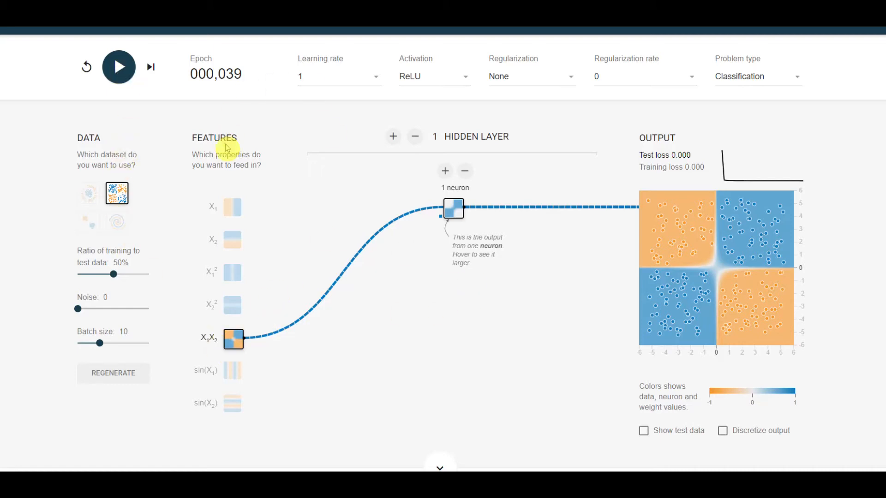
# - Switch to the spiral dataset and replace the X1X2 feature with X1 and X2 as the inputs
pyautogui.click(232, 207)
pyautogui.click(232, 241)
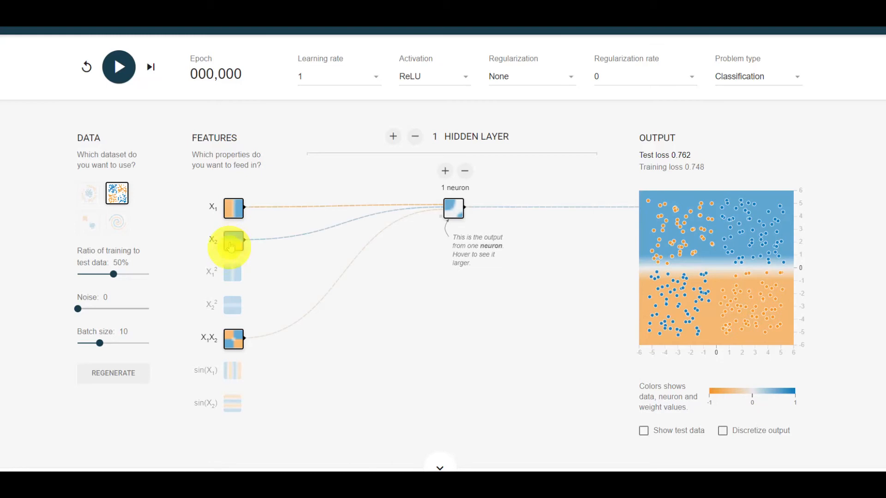
pyautogui.click(111, 221)
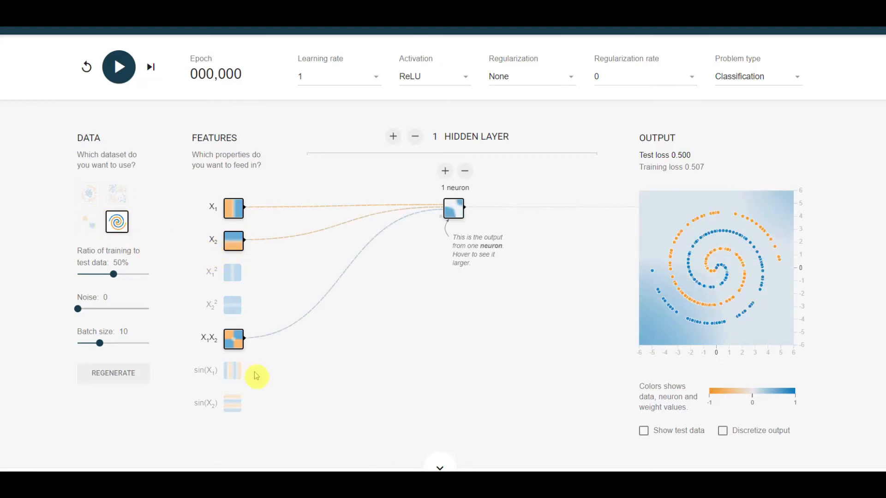
pyautogui.click(234, 339)
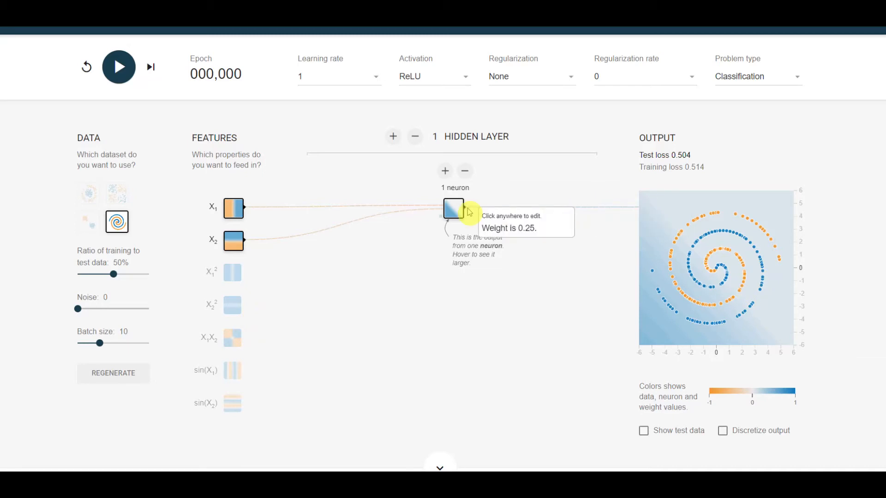
# - Increase the hidden layer to eight neurons
pyautogui.click(446, 173)
pyautogui.click(446, 172)
pyautogui.click(446, 172)
pyautogui.click(446, 172)
pyautogui.click(446, 172)
pyautogui.click(446, 172)
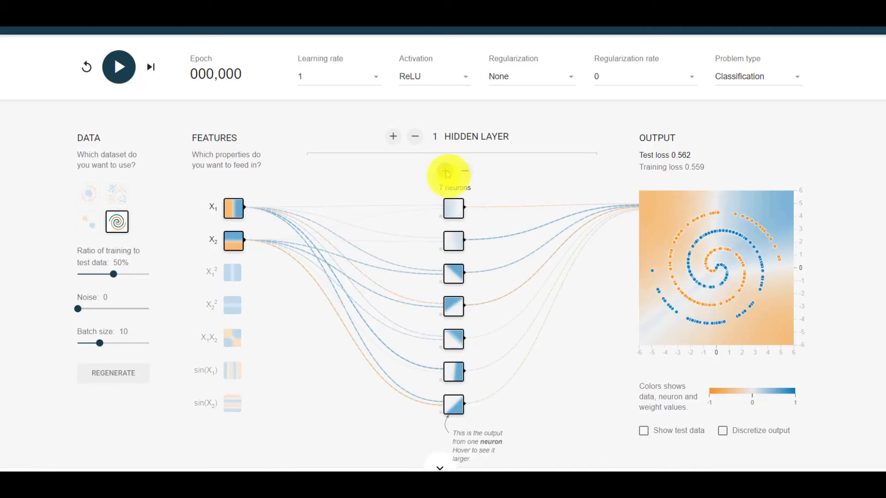
pyautogui.click(445, 173)
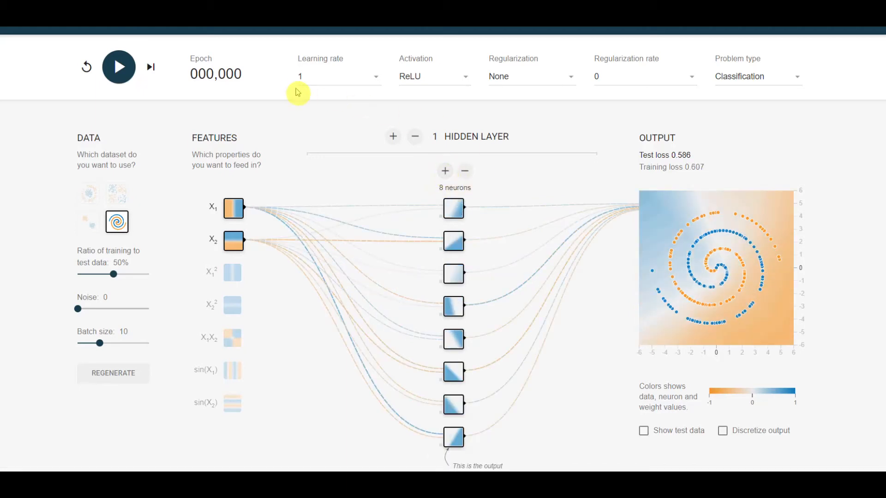
# - Set the learning rate to 0.1 and train the eight-neuron network on the spiral for about 1,400 epochs
pyautogui.click(304, 77)
pyautogui.click(305, 154)
pyautogui.click(119, 66)
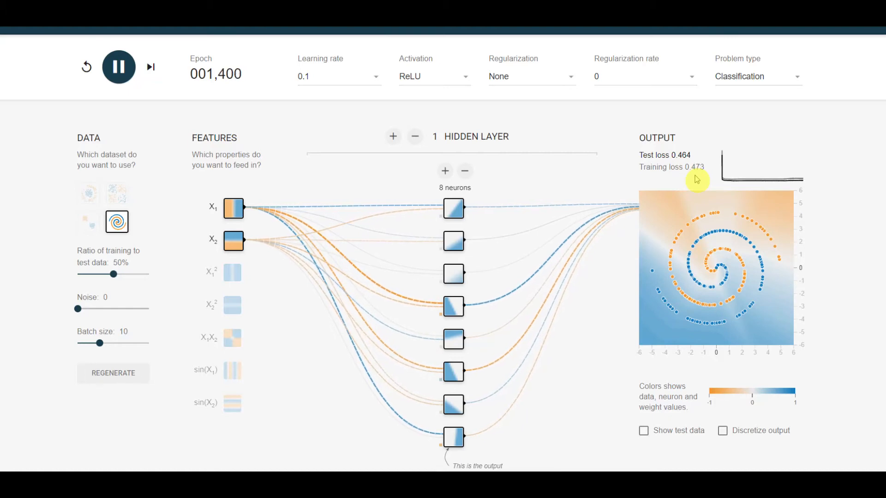
# - Lower the learning rate to 0.003, reset the network and train it for about 874 epochs
pyautogui.click(333, 81)
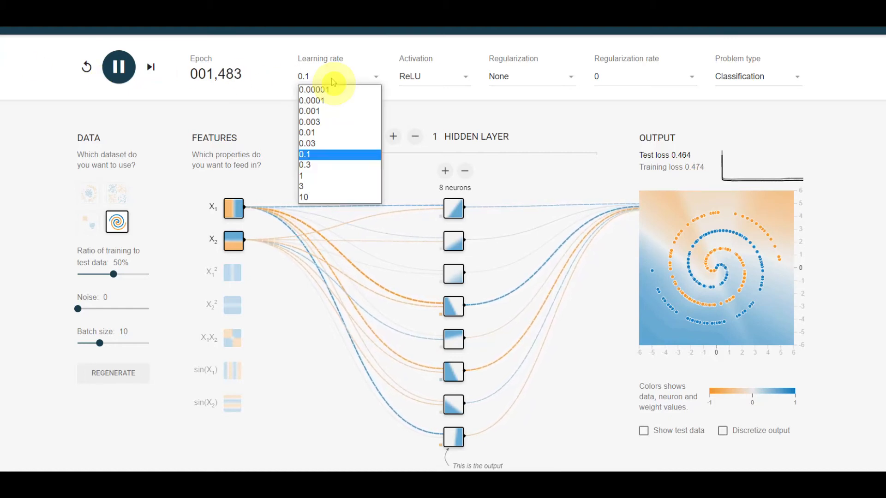
pyautogui.click(320, 123)
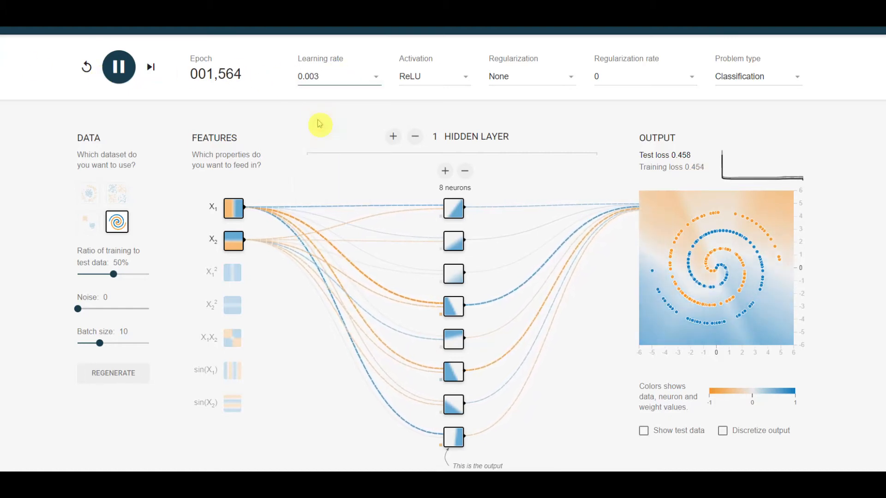
pyautogui.click(86, 67)
pyautogui.click(119, 67)
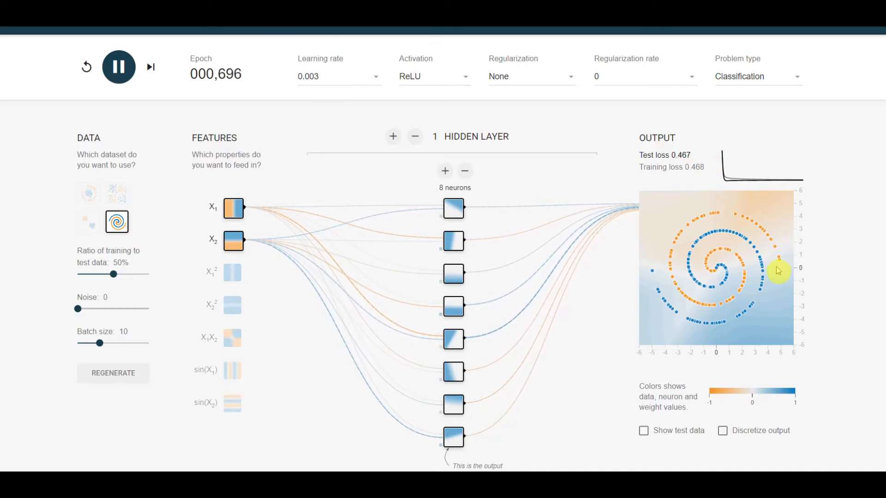
# - Set the learning rate back to 0.1, reset the network and restart training on the spiral
pyautogui.click(312, 82)
pyautogui.click(309, 160)
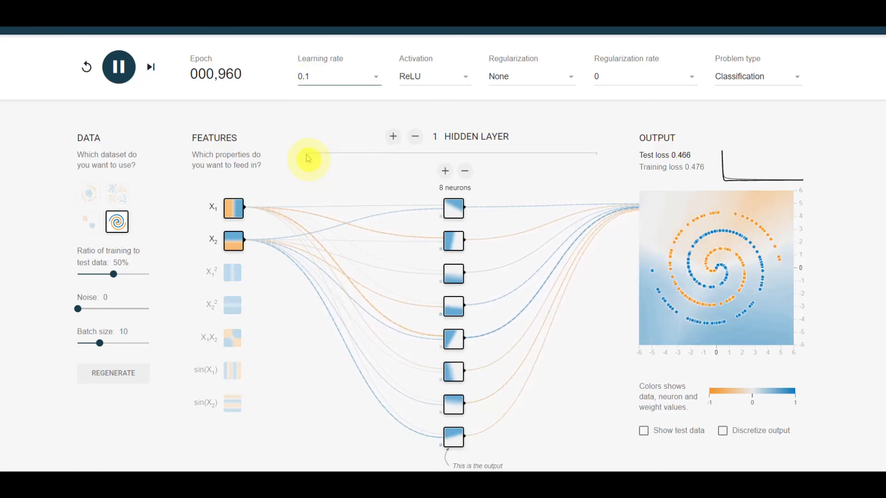
pyautogui.click(86, 67)
pyautogui.click(118, 67)
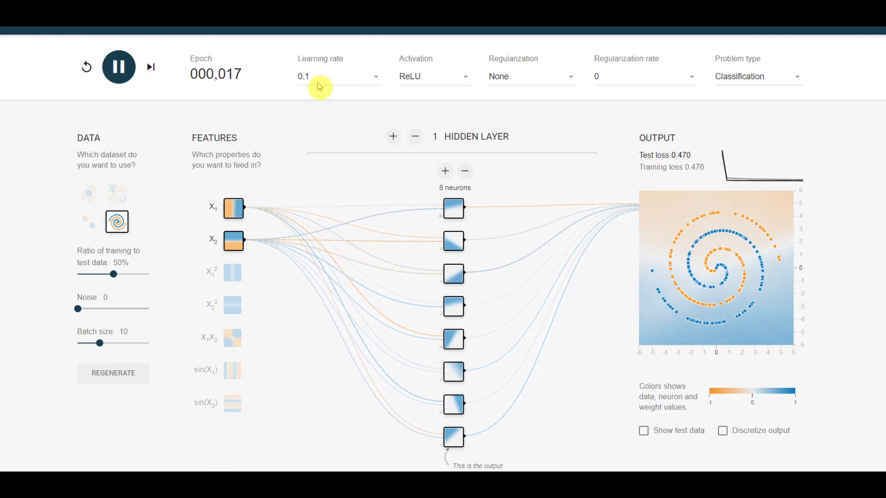
# - Raise the learning rate to 3 during training and pause the network at epoch 592
pyautogui.click(318, 84)
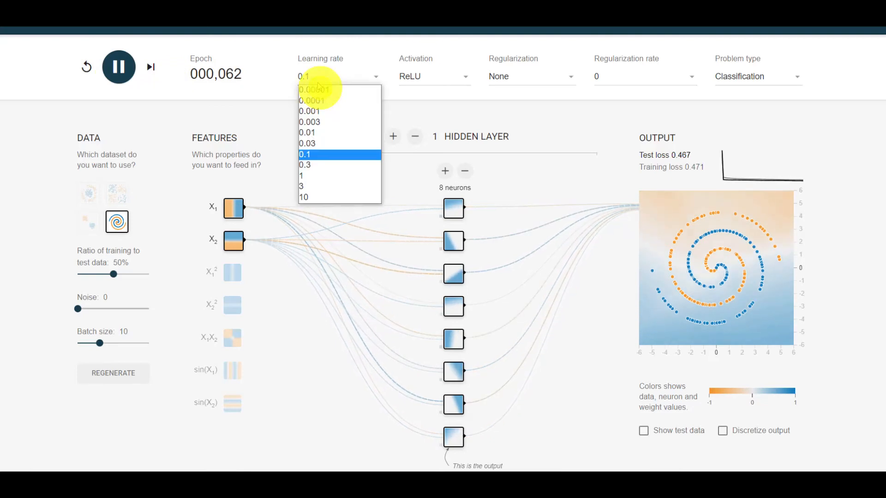
pyautogui.click(311, 189)
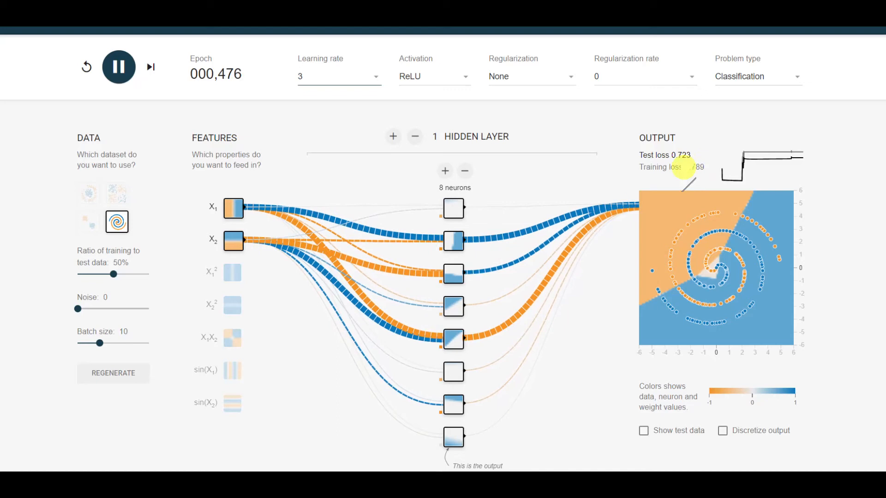
pyautogui.click(123, 77)
# - Set the learning rate to 0.03 and the activation to Tanh
pyautogui.click(357, 82)
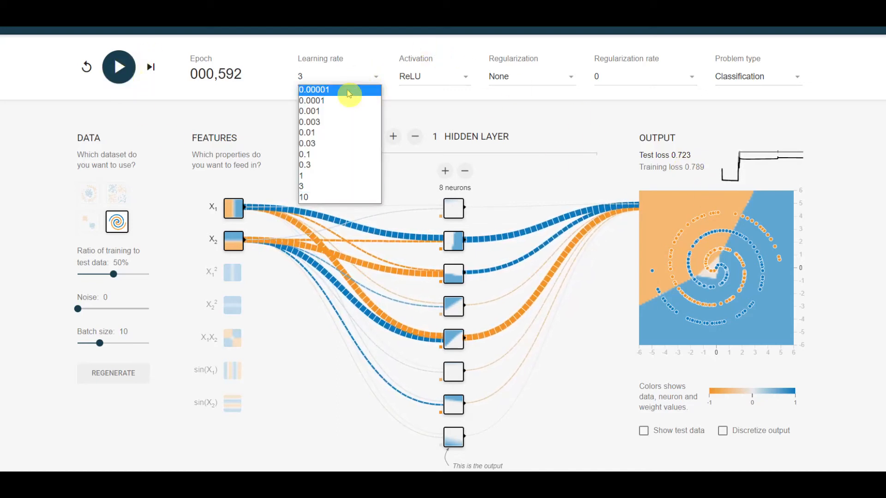
pyautogui.click(319, 144)
pyautogui.click(452, 82)
pyautogui.click(437, 99)
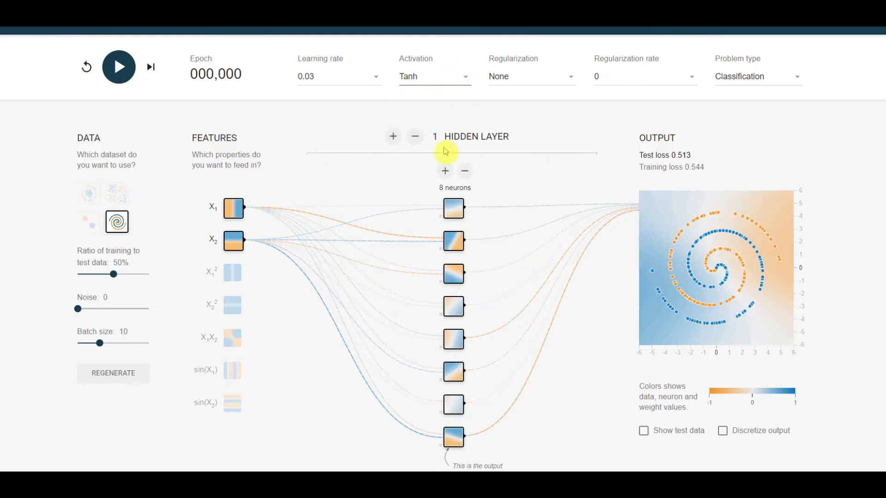
# - Add a second hidden layer with 4 neurons, train the network on the spiral and pause it at epoch 1,578
pyautogui.click(394, 137)
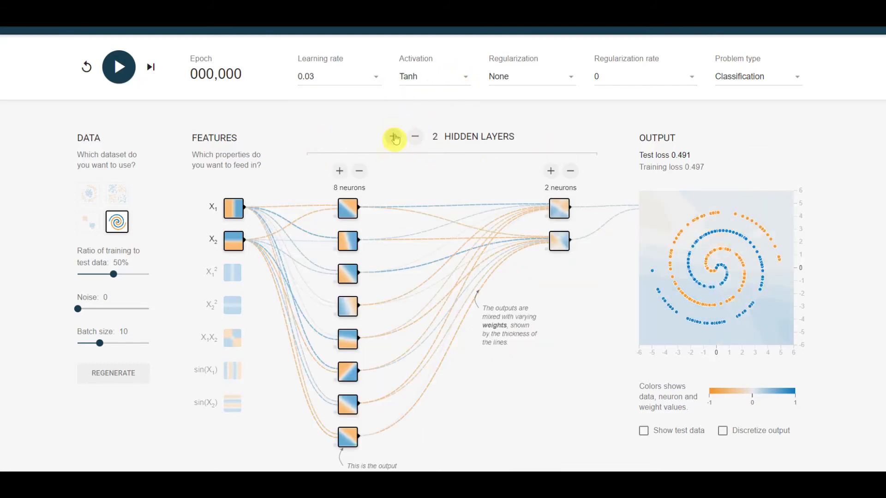
pyautogui.click(550, 171)
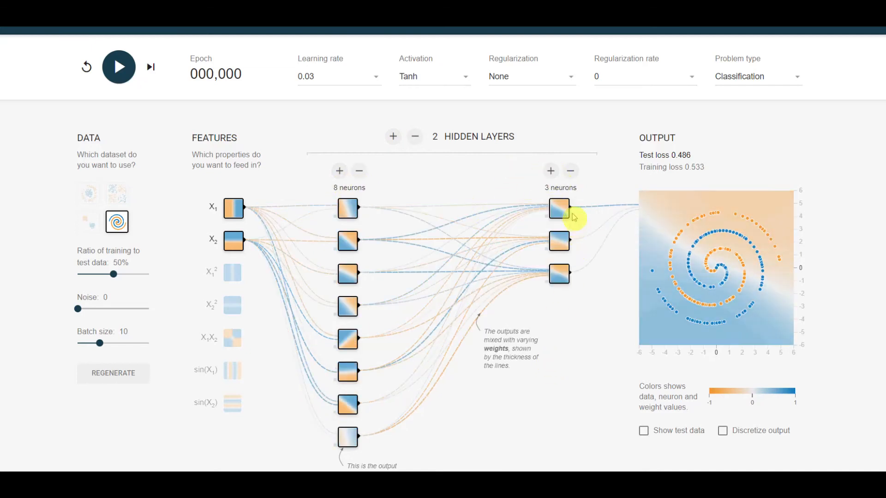
pyautogui.click(551, 172)
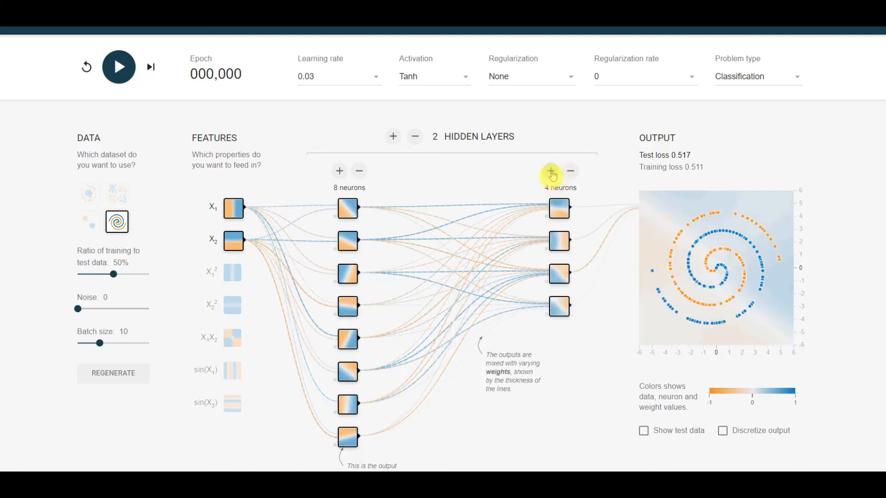
pyautogui.click(108, 72)
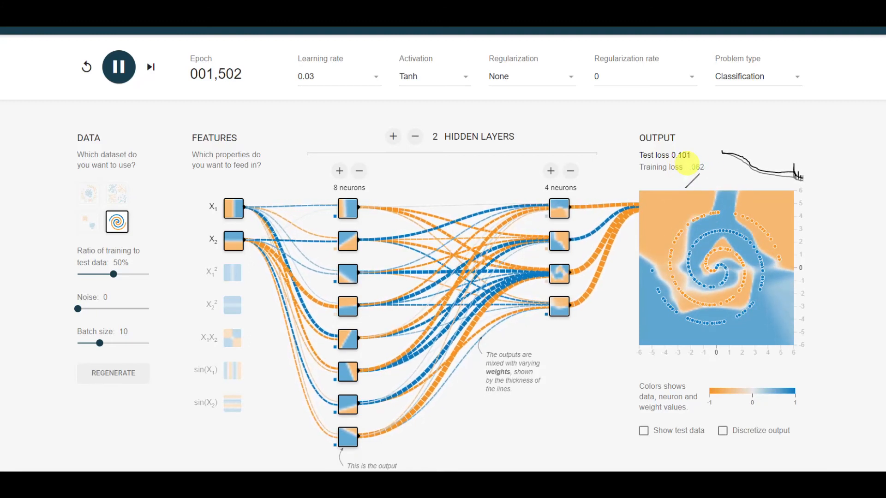
pyautogui.click(118, 67)
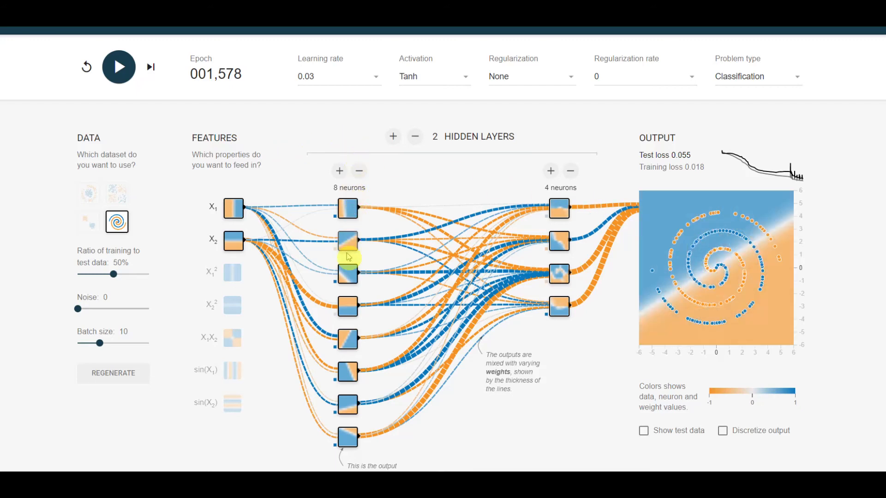
# - Examine the outputs of individual first-layer neurons and the weights of the connections leaving both hidden layers
pyautogui.moveTo(354, 433)
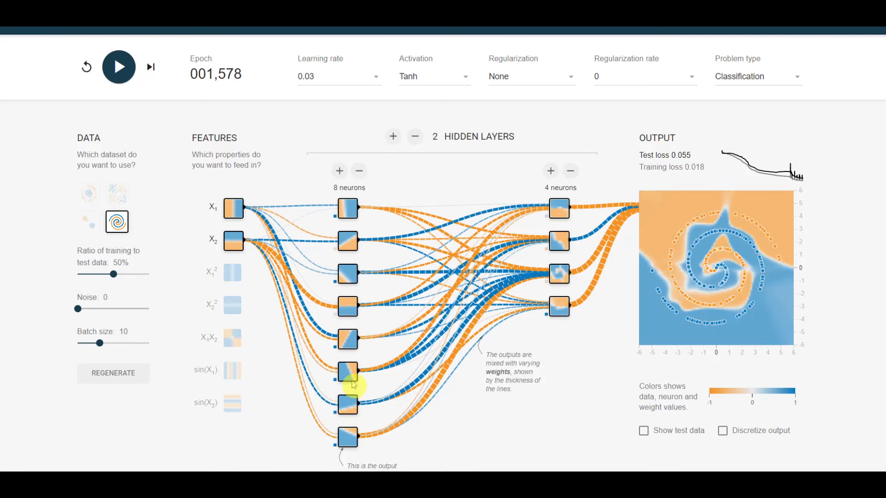
pyautogui.moveTo(353, 239)
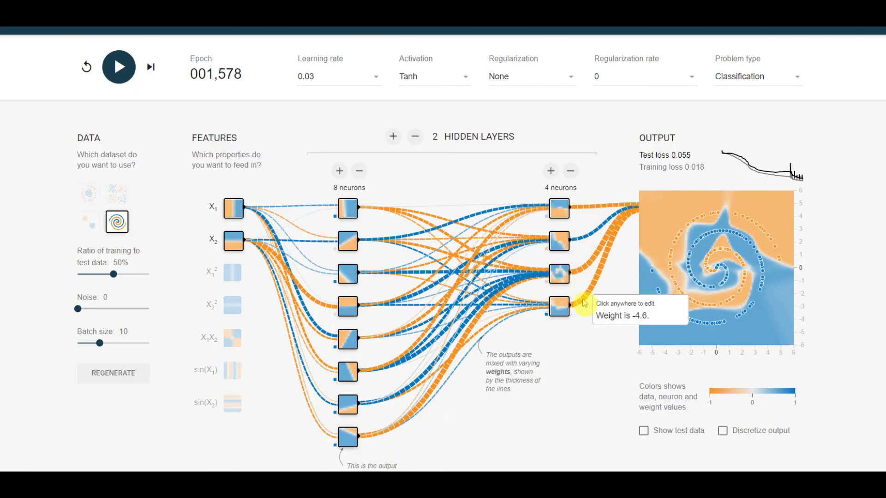
pyautogui.moveTo(583, 274)
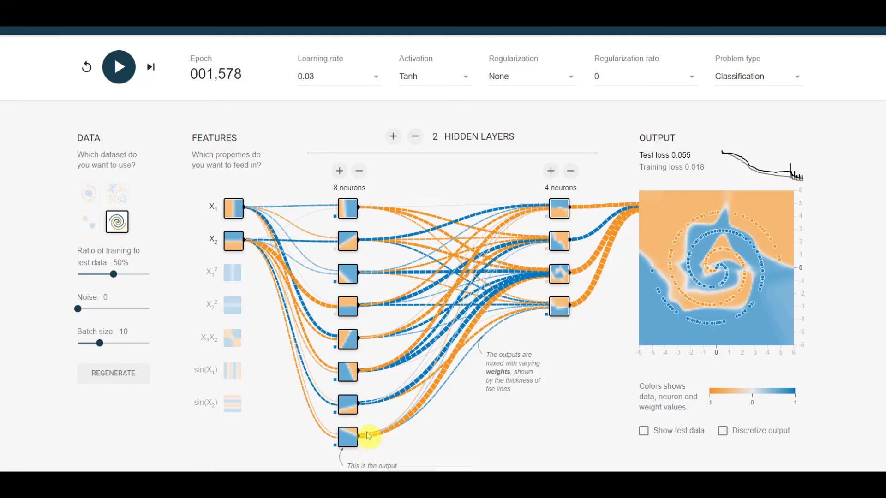
pyautogui.moveTo(369, 406)
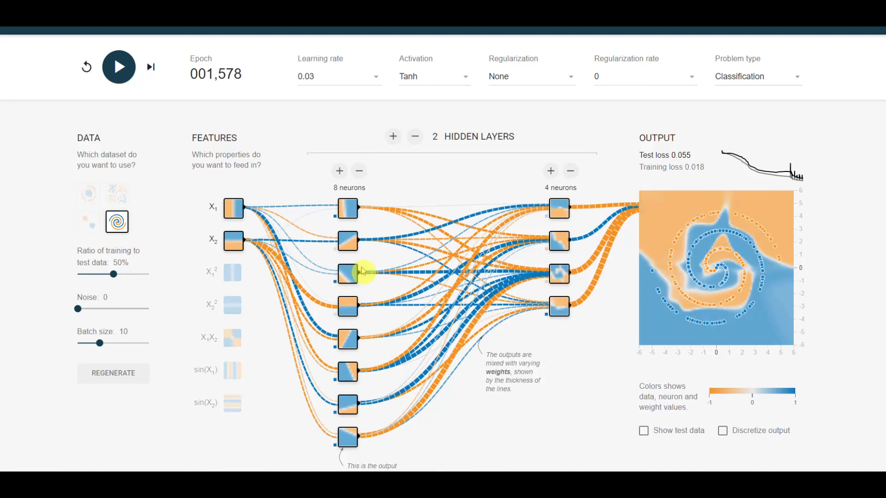
# - Reduce the first hidden layer to 7 neurons and train the network for about 1,573 epochs
pyautogui.click(361, 170)
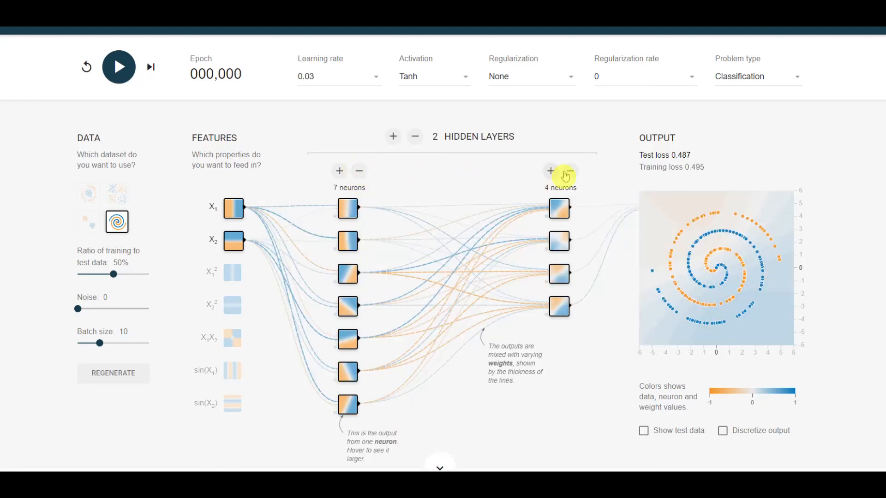
pyautogui.click(114, 67)
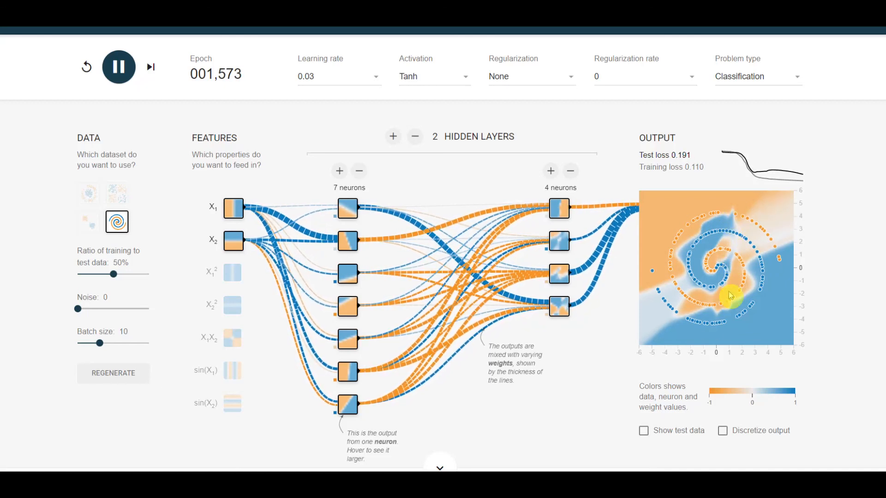
# - Reduce the second hidden layer to 3 neurons, retrain the network and pause it at epoch 2,515
pyautogui.click(571, 171)
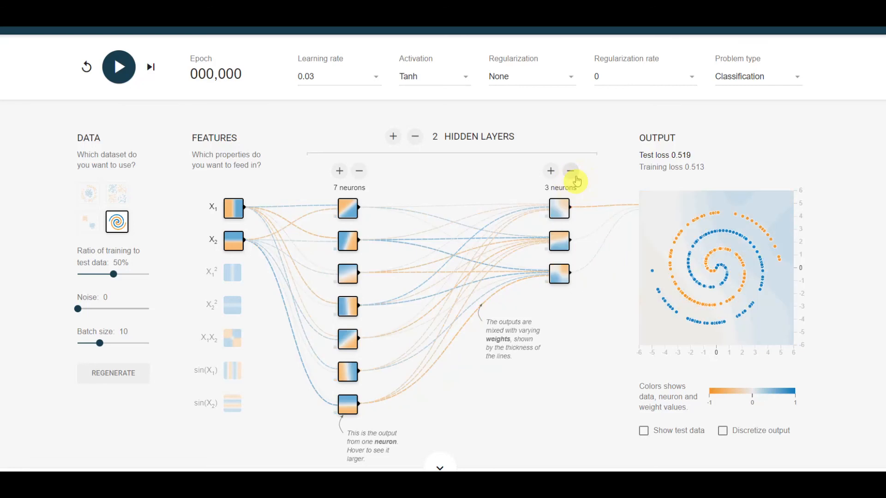
pyautogui.click(117, 66)
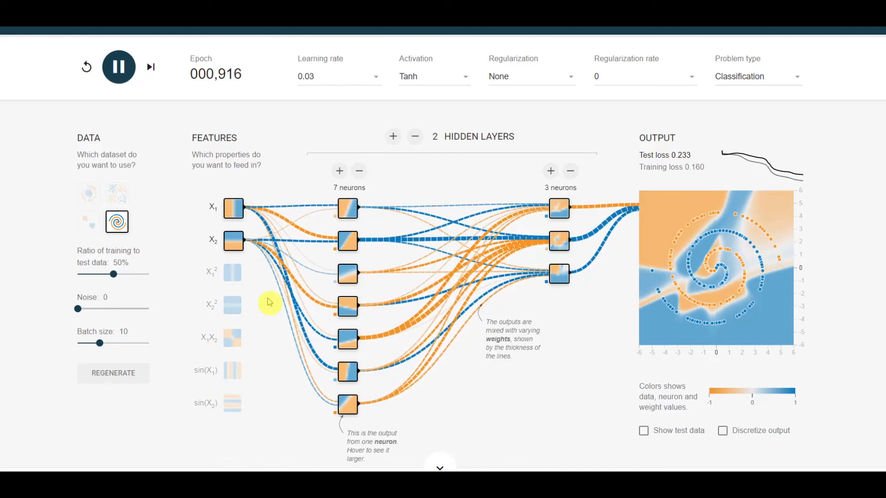
pyautogui.moveTo(331, 370)
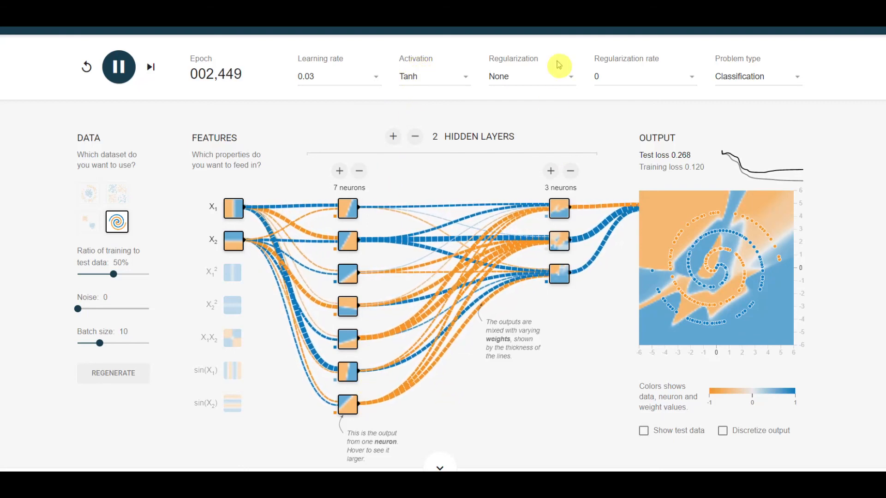
pyautogui.click(119, 67)
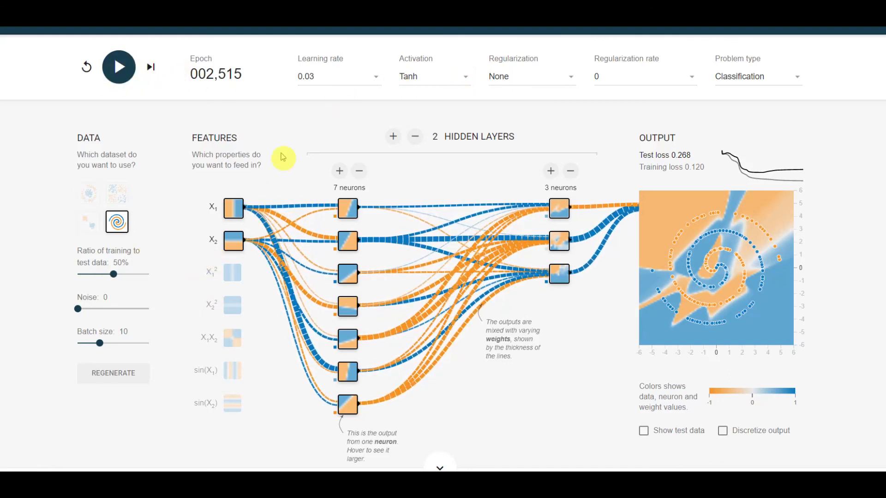
pyautogui.moveTo(445, 491)
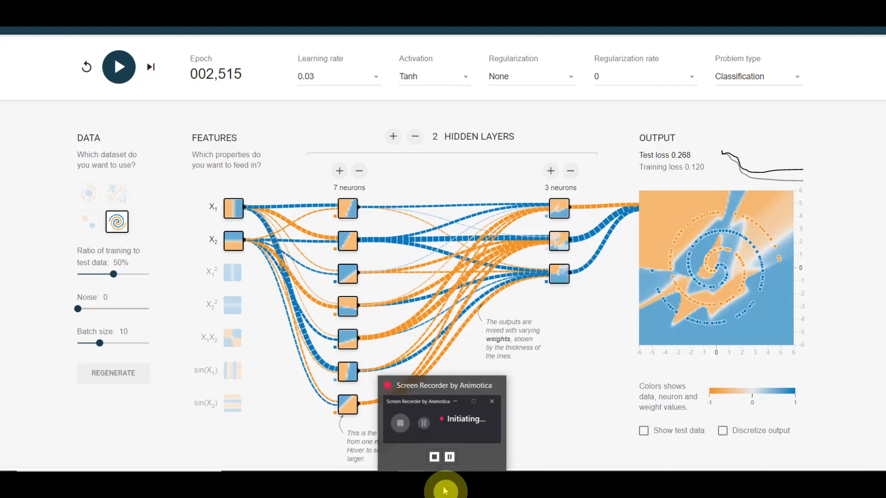